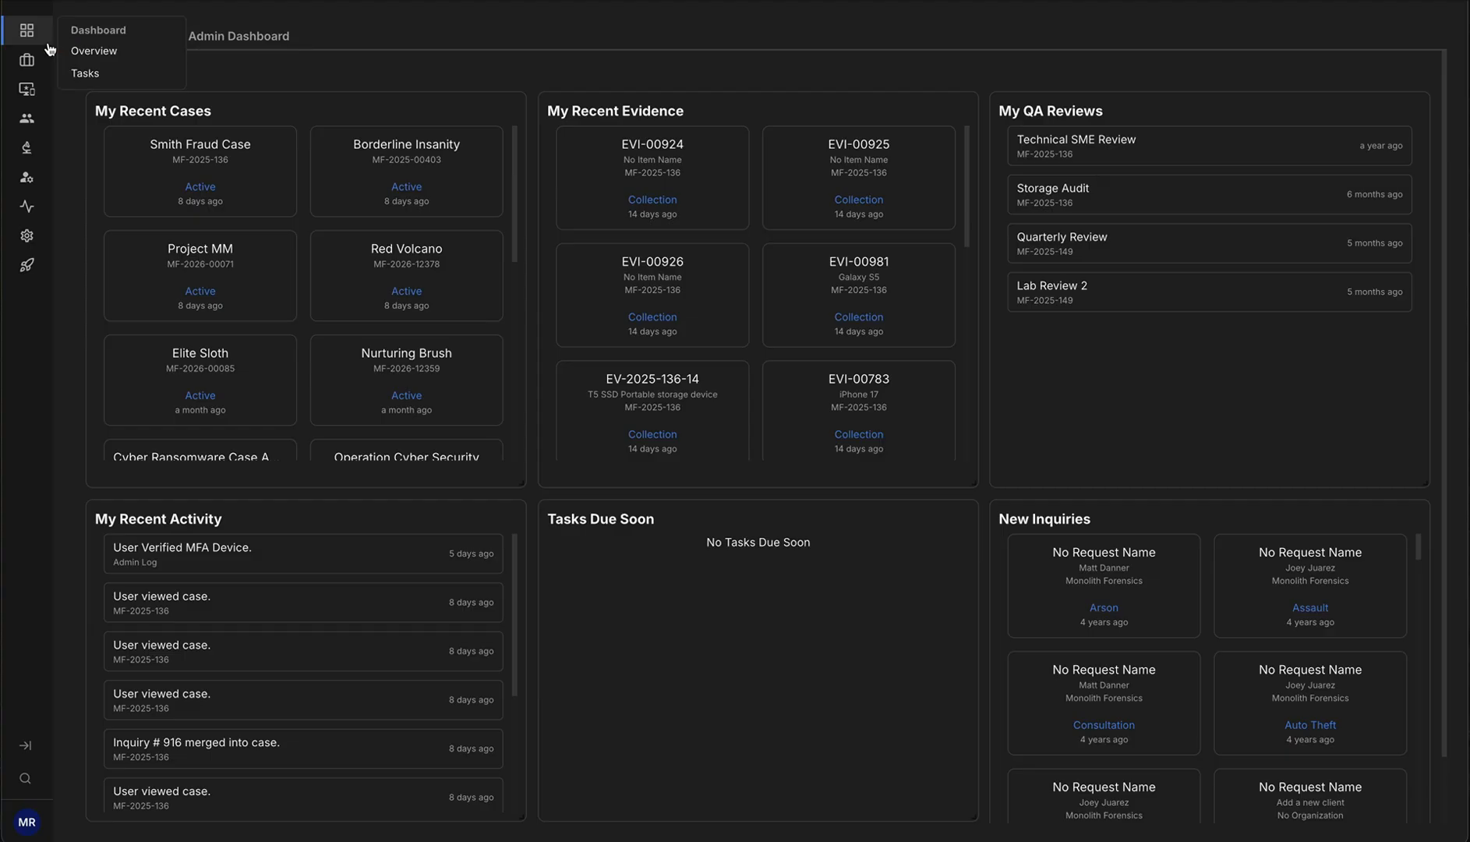
# Open Team Management from the Organization section of the navigation
pyautogui.moveTo(26, 94)
pyautogui.moveTo(25, 179)
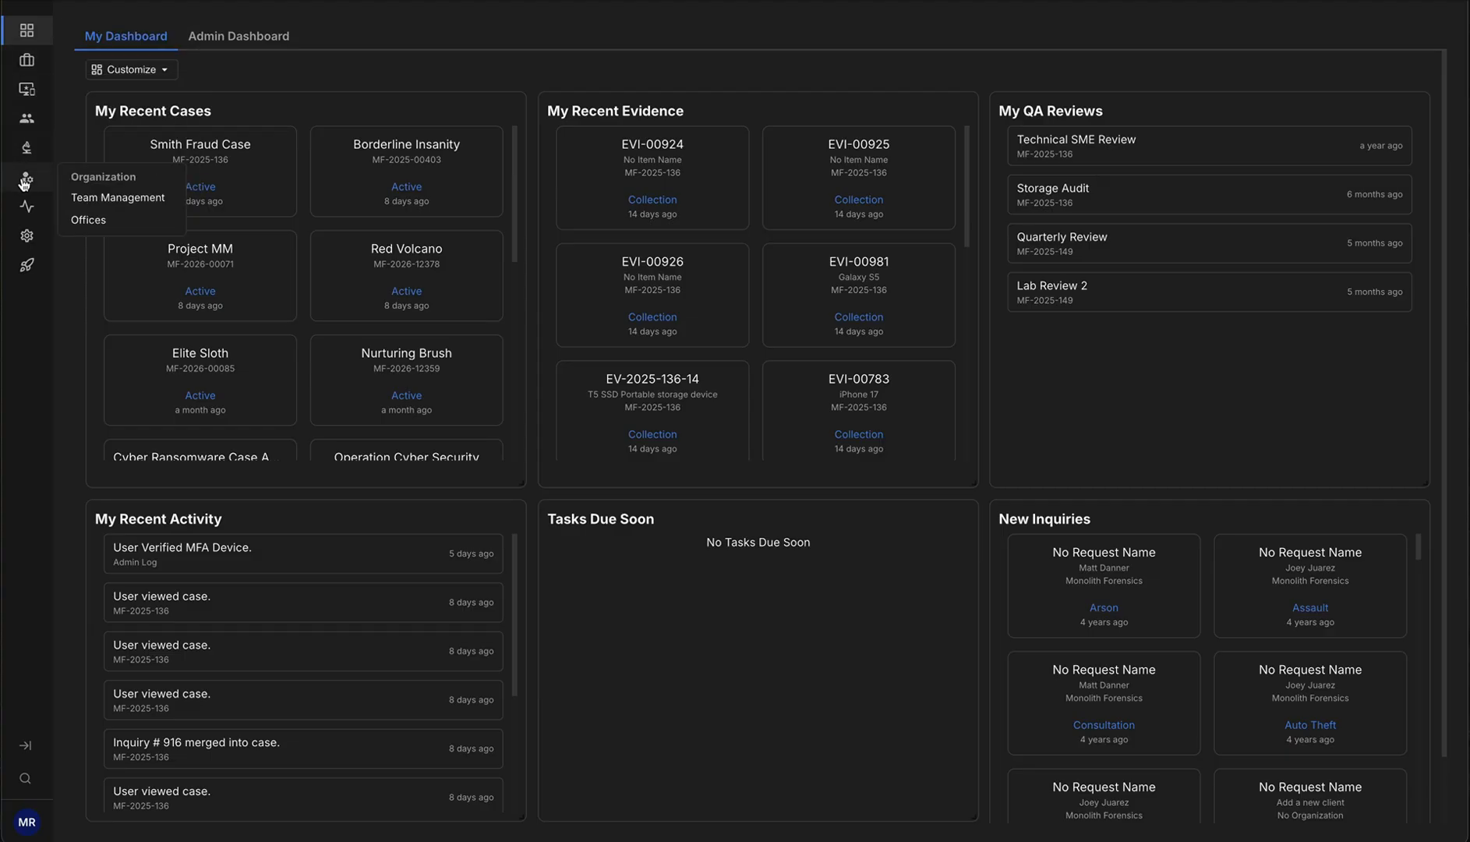
pyautogui.click(130, 202)
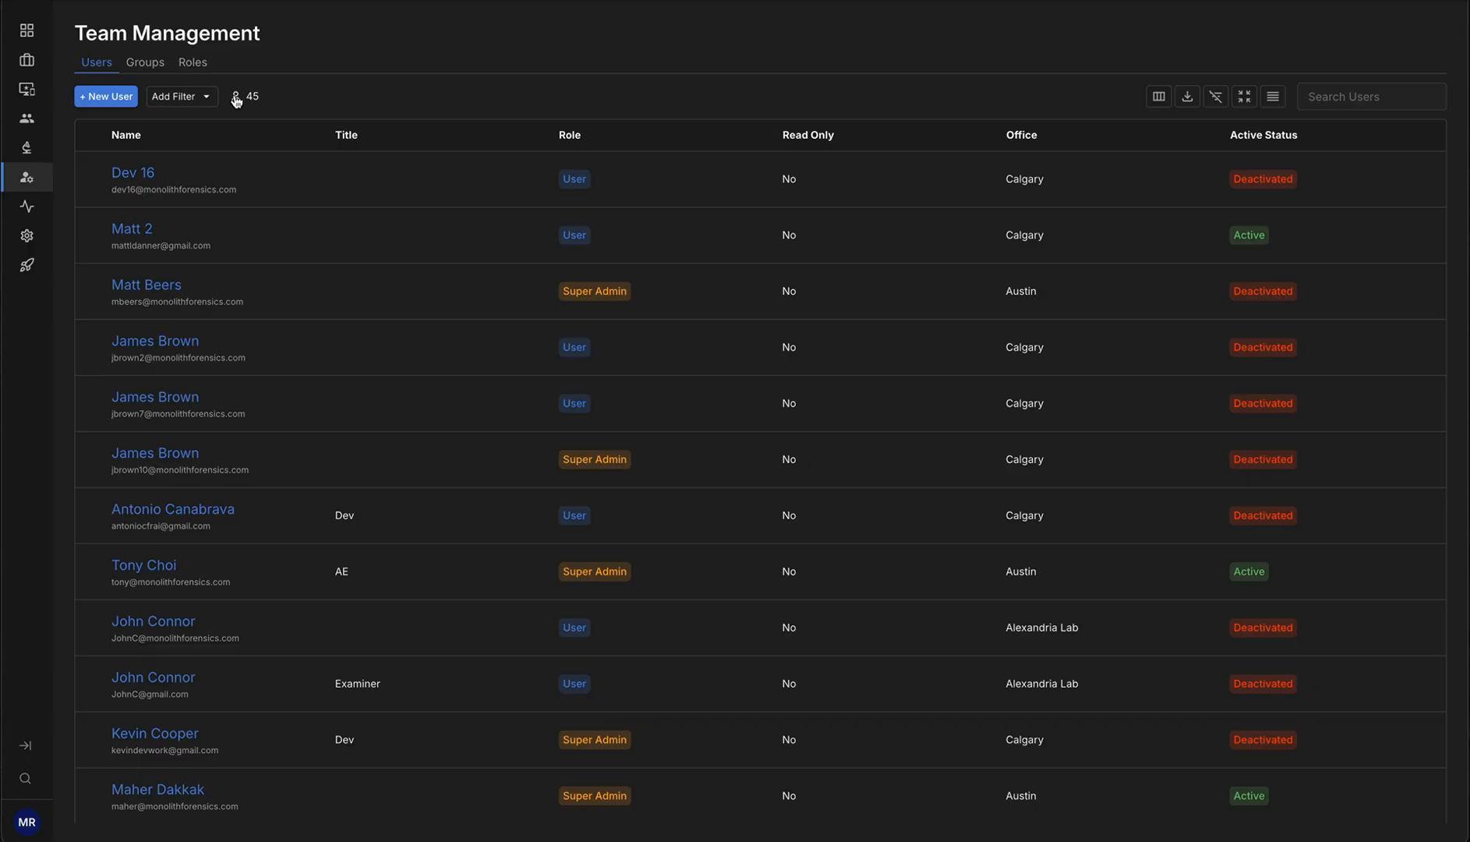
# Look through the filter dimensions, search the user list for megan, and clear the search again
pyautogui.click(209, 106)
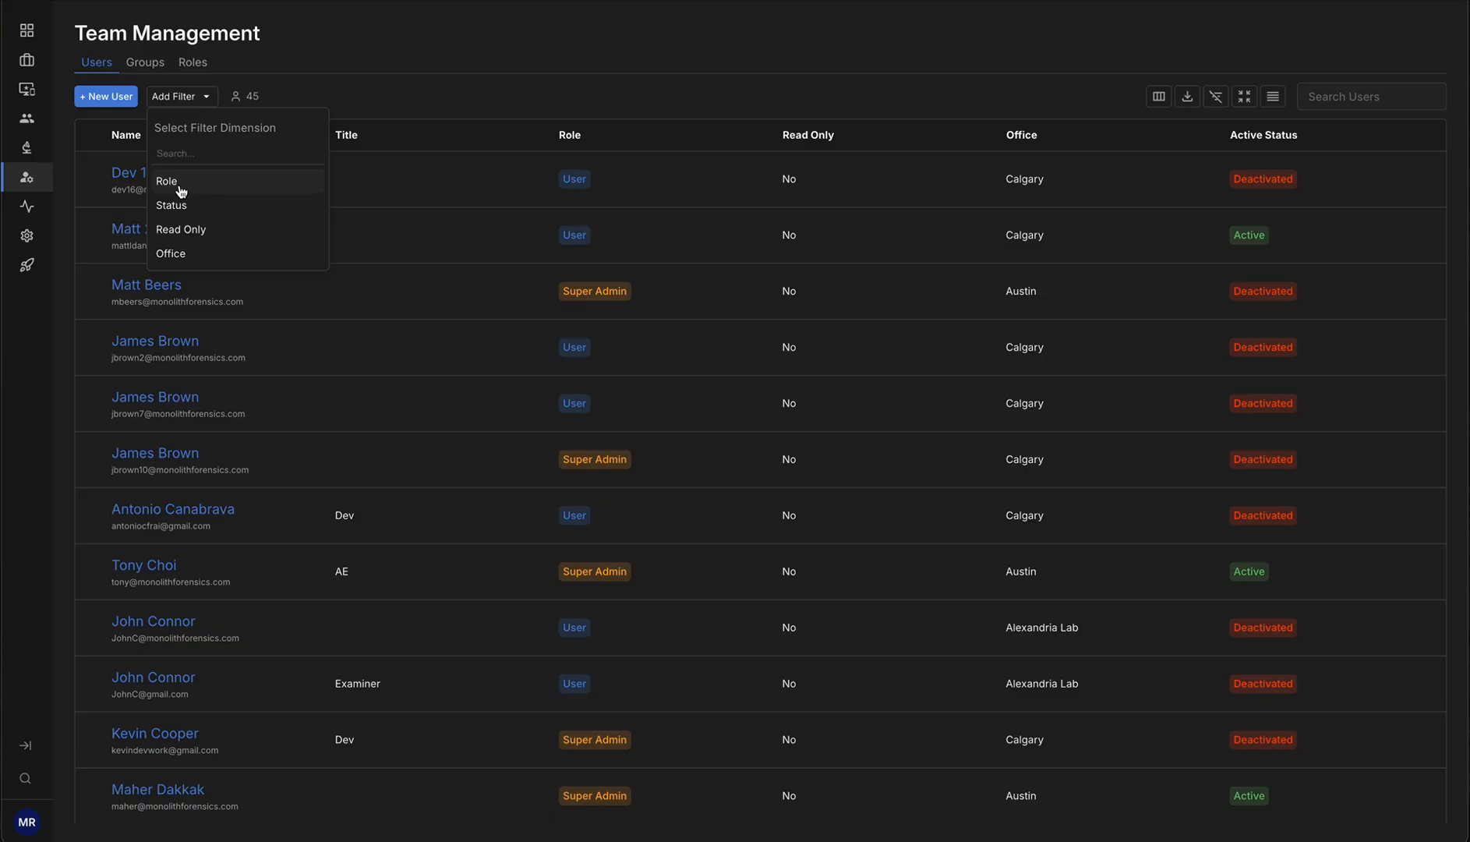
pyautogui.click(707, 111)
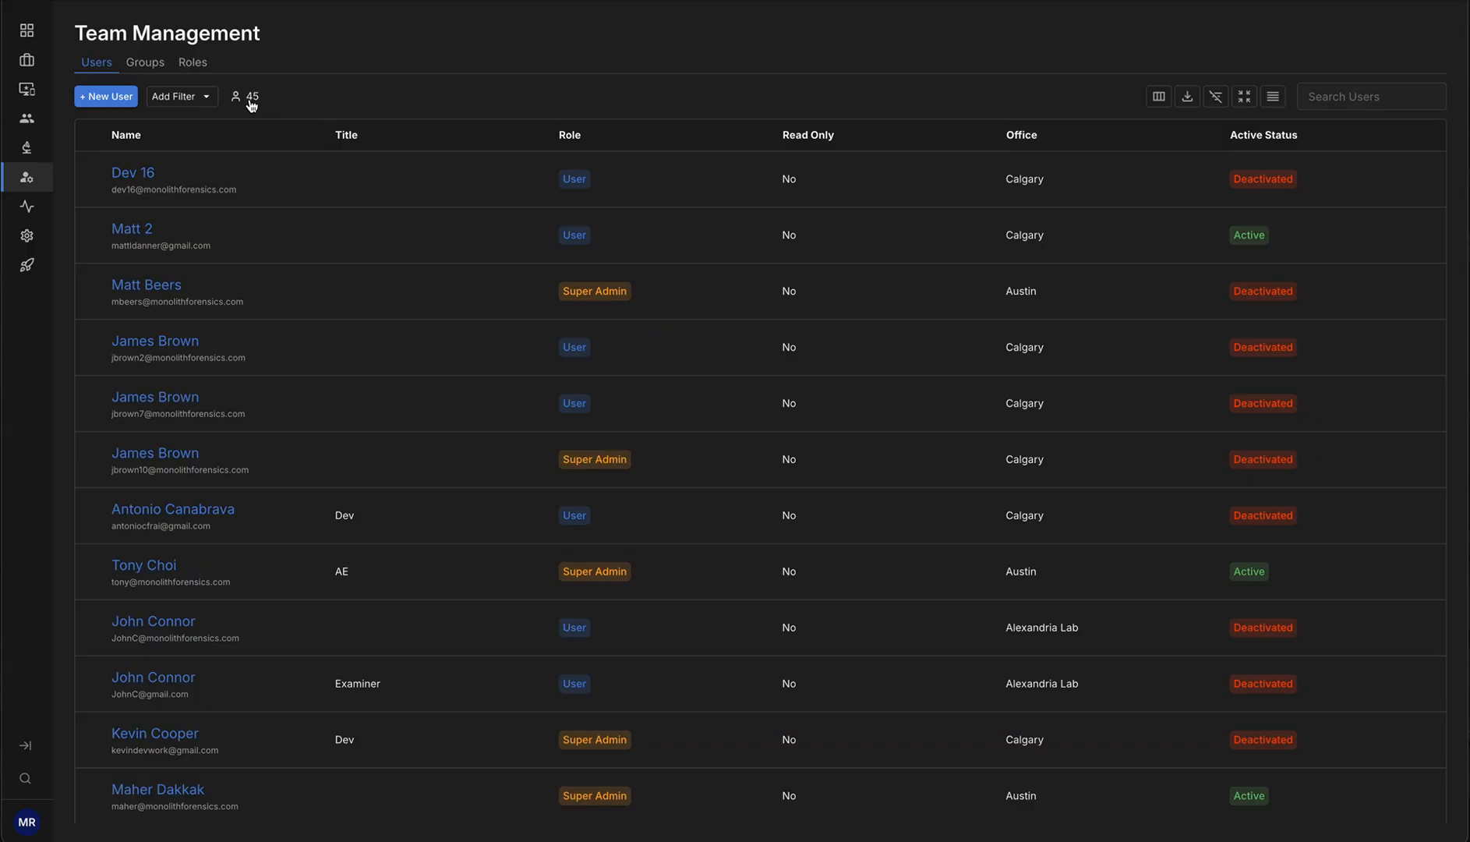
pyautogui.click(1392, 99)
pyautogui.write('megan')
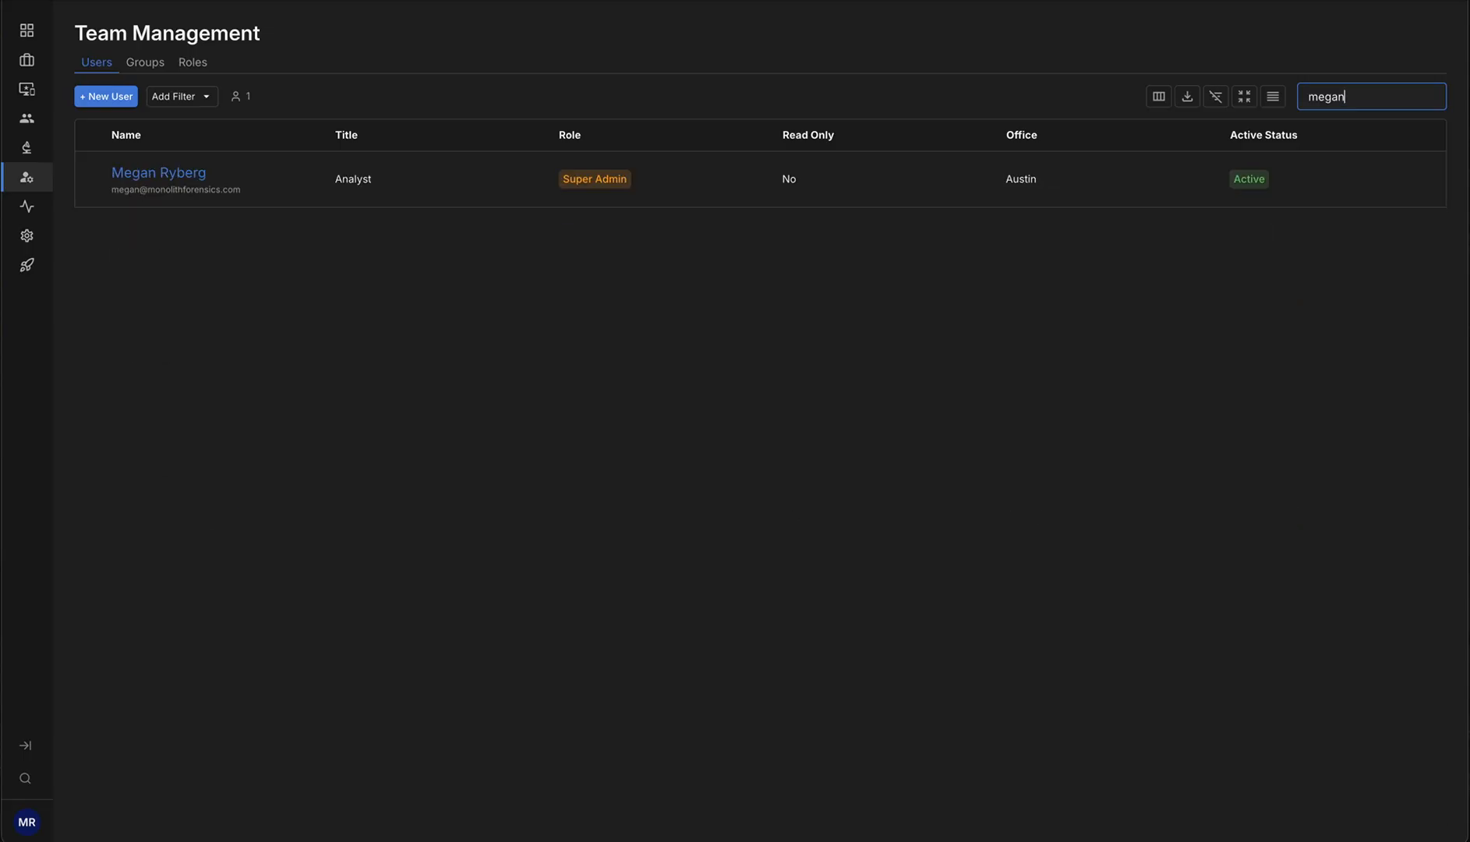
pyautogui.hotkey('ctrl', 'a')
pyautogui.press('BackSpace')
pyautogui.click(1008, 95)
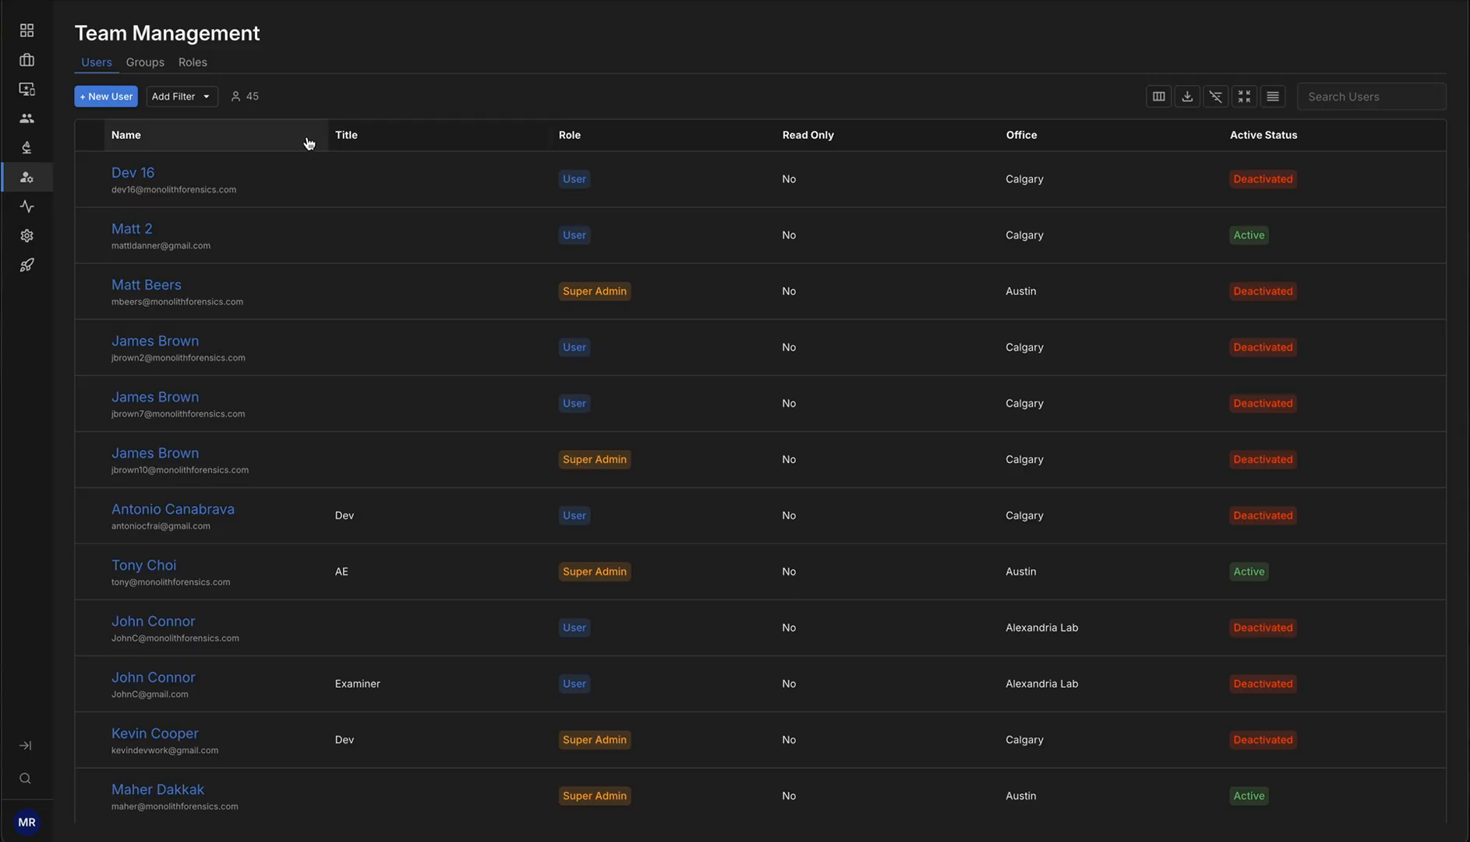
# Sort the user list by Active Status and return it to the default order
pyautogui.click(1376, 144)
pyautogui.click(1376, 144)
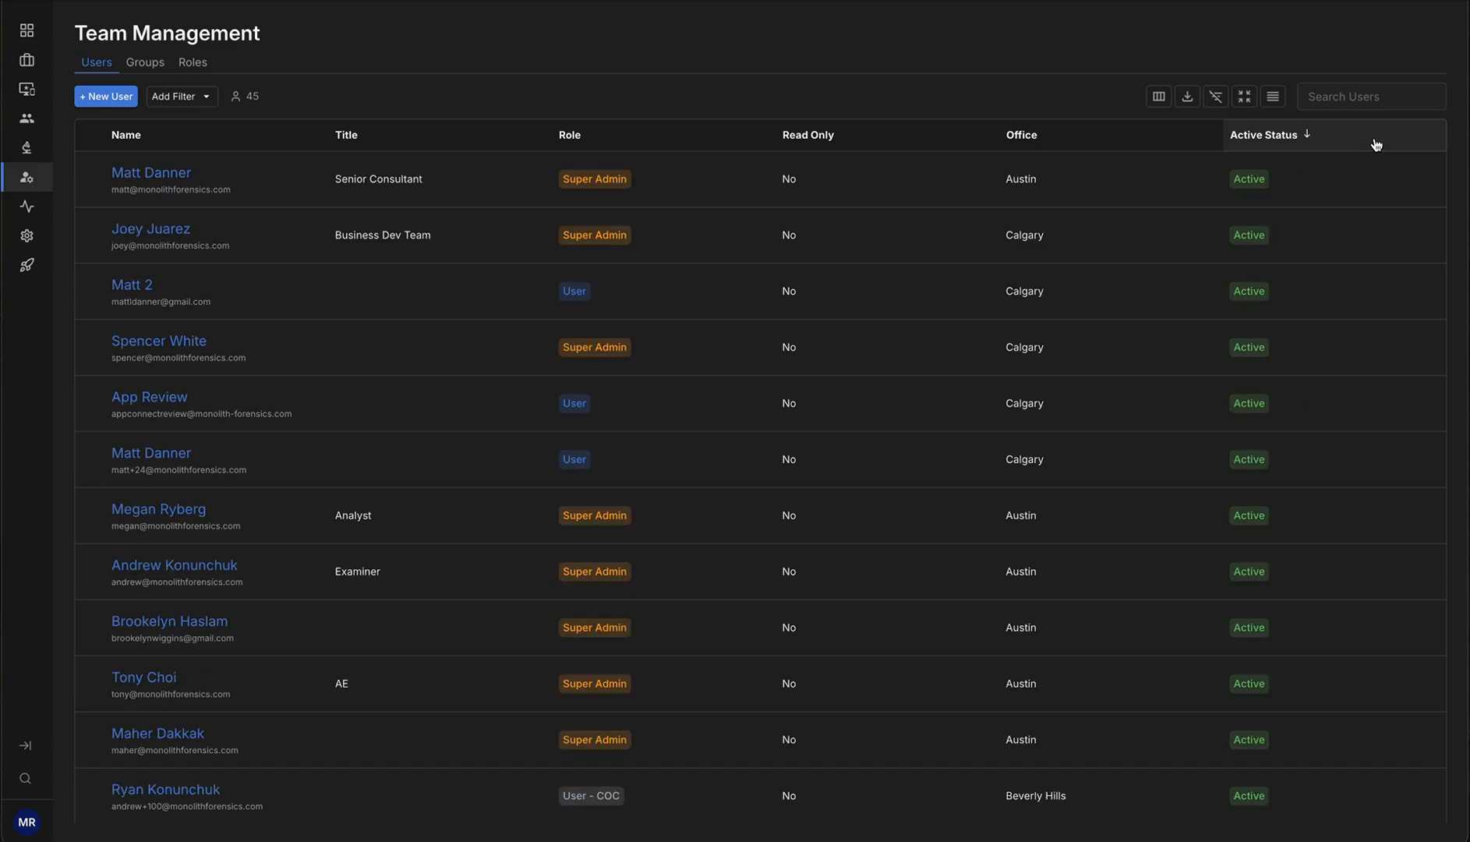
pyautogui.click(1376, 144)
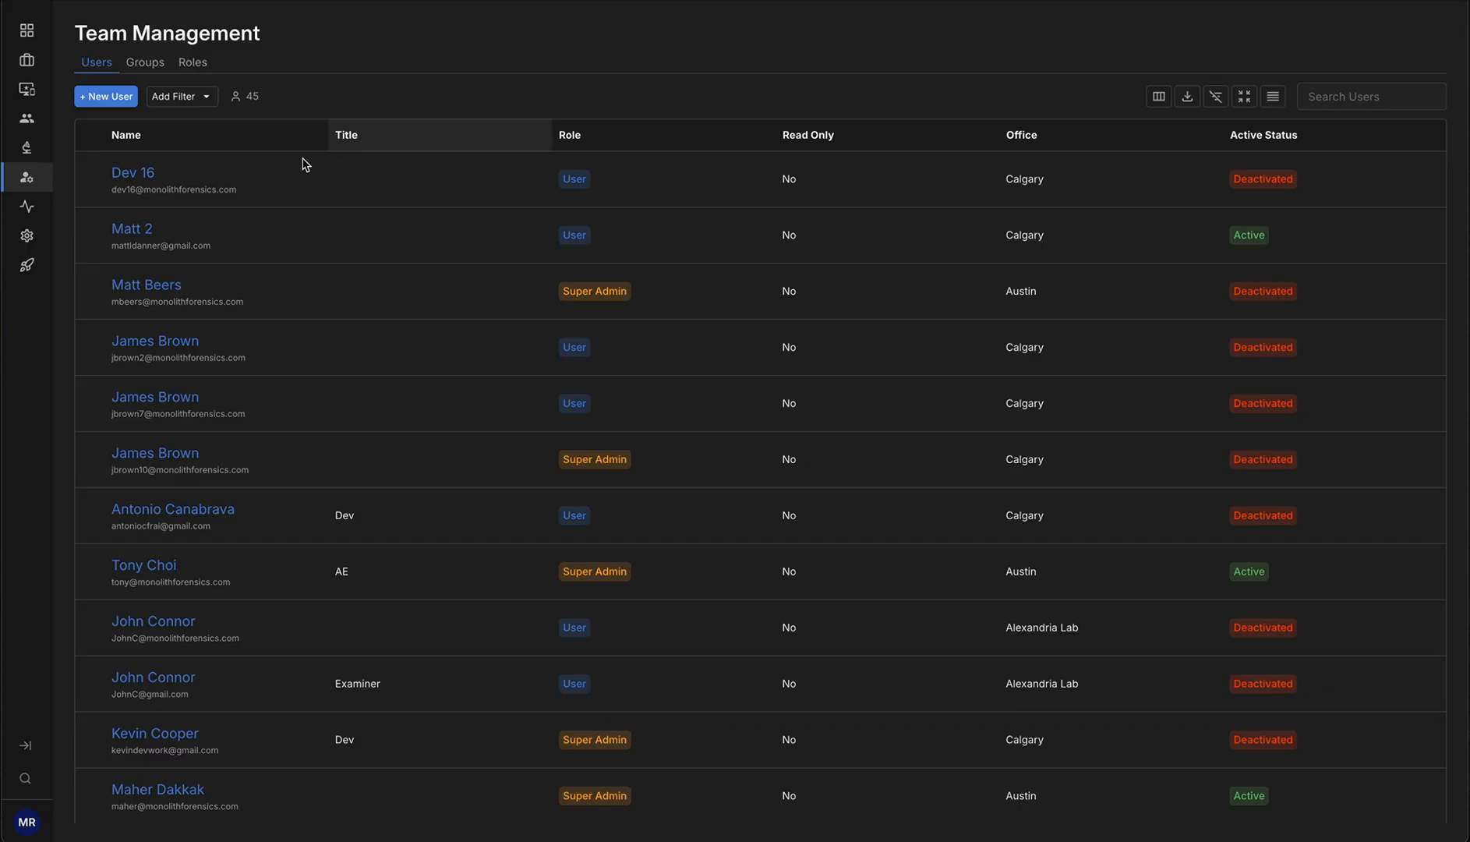
# Start creating a new user and enter the user's first and last name
pyautogui.click(113, 97)
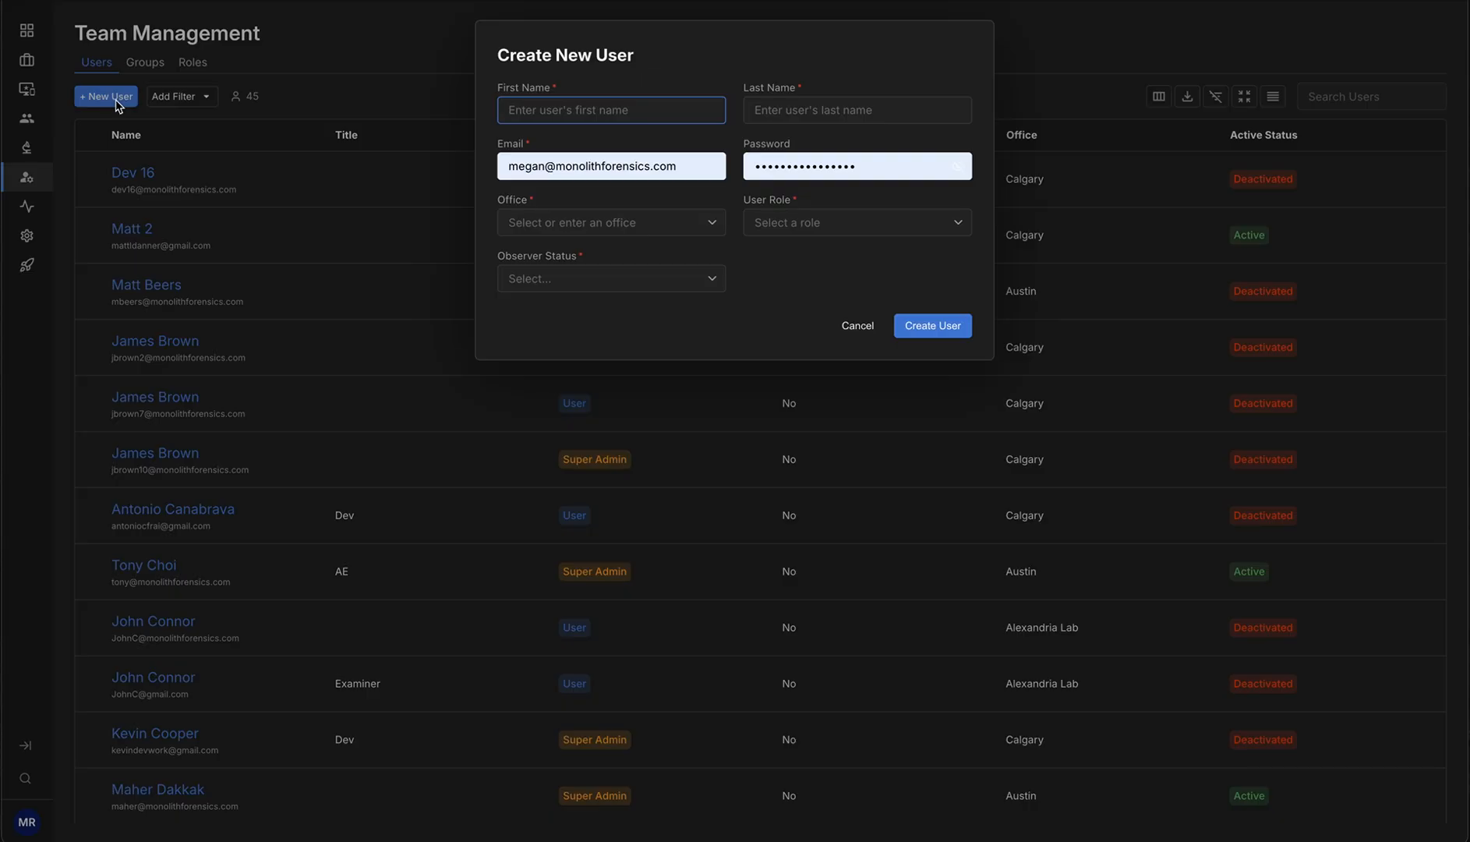
pyautogui.write('Thor')
pyautogui.press('Tab')
pyautogui.write('O')
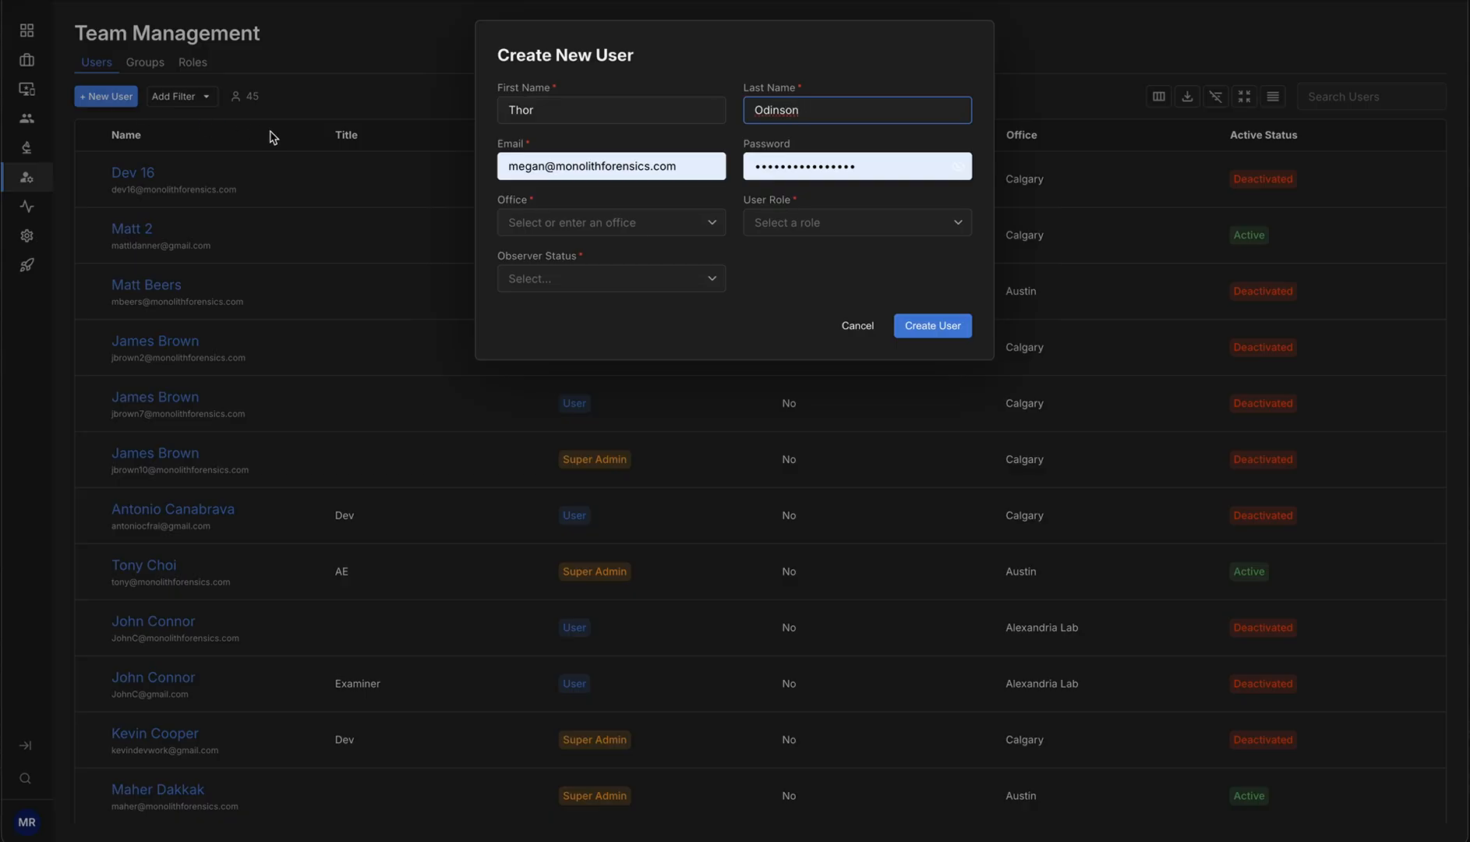
# Replace the prefilled email with the new user's e-mail address
pyautogui.tripleClick(532, 165)
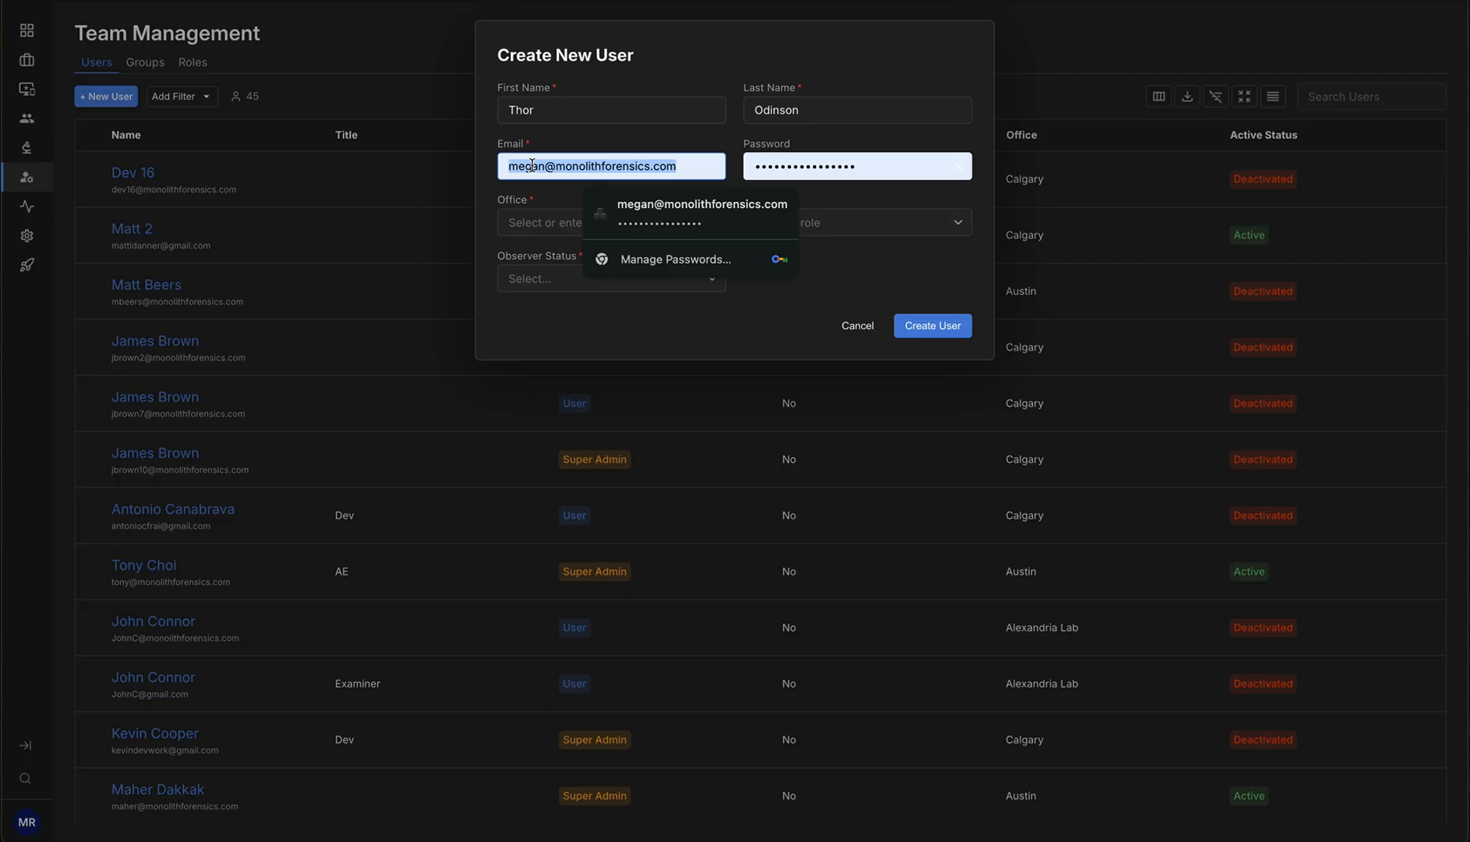
pyautogui.press('BackSpace')
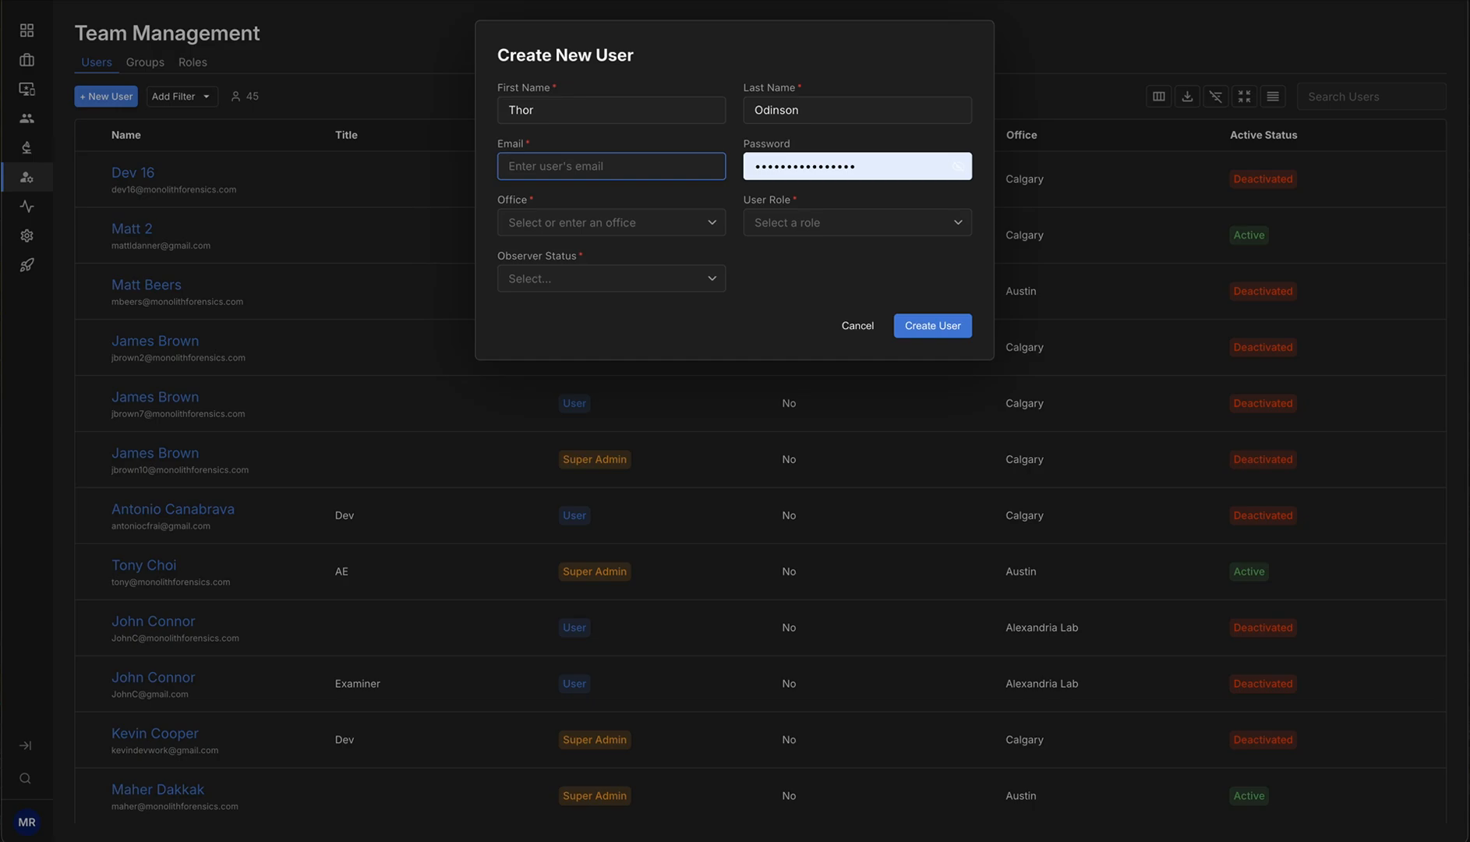
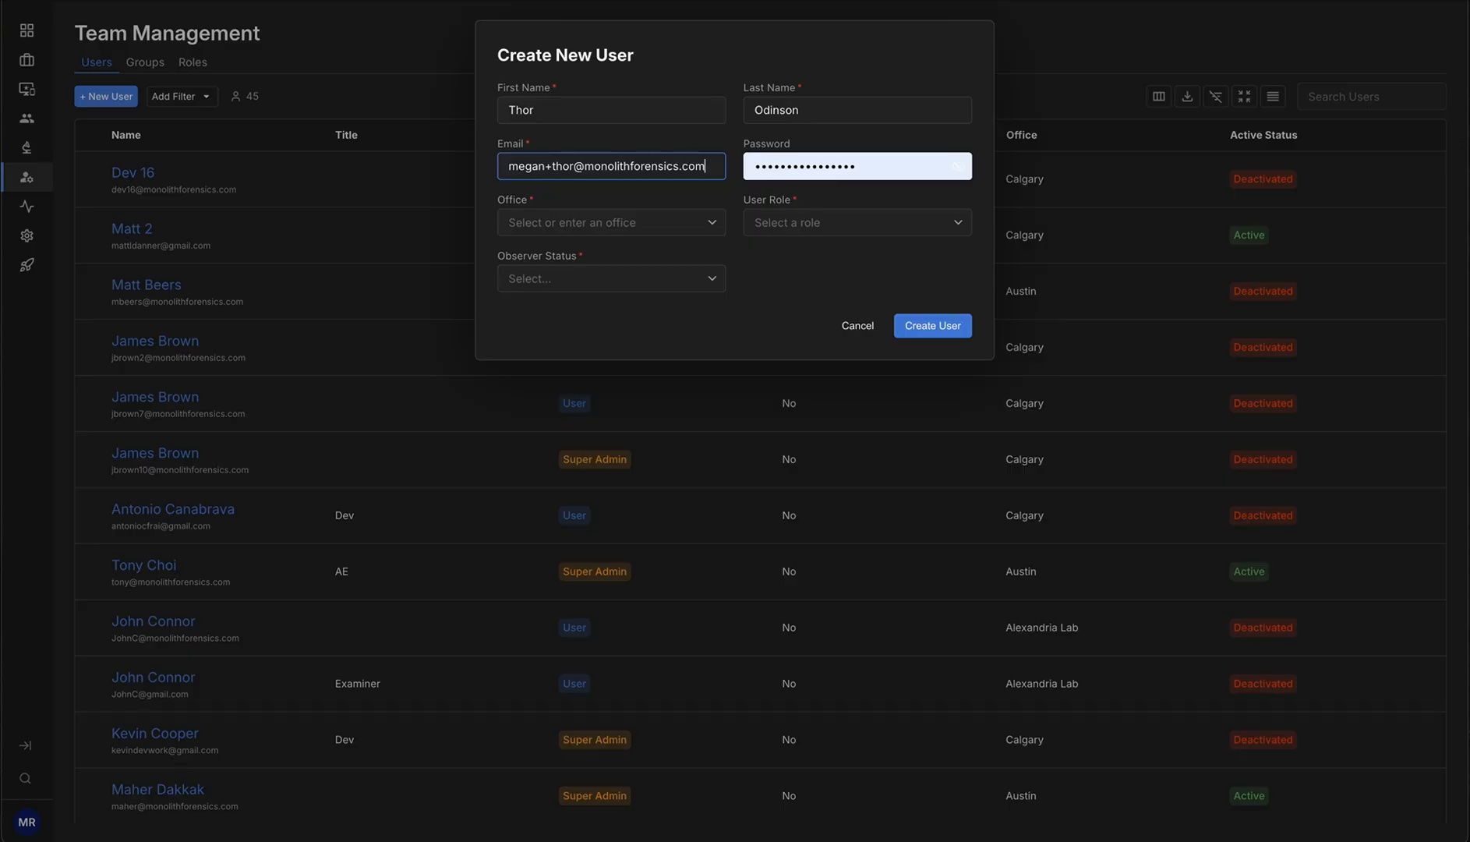
# Clear the autofilled password, try typing a password, then empty the field to leave it auto-generated
pyautogui.click(899, 170)
pyautogui.hotkey('ctrl', 'a')
pyautogui.press('BackSpace')
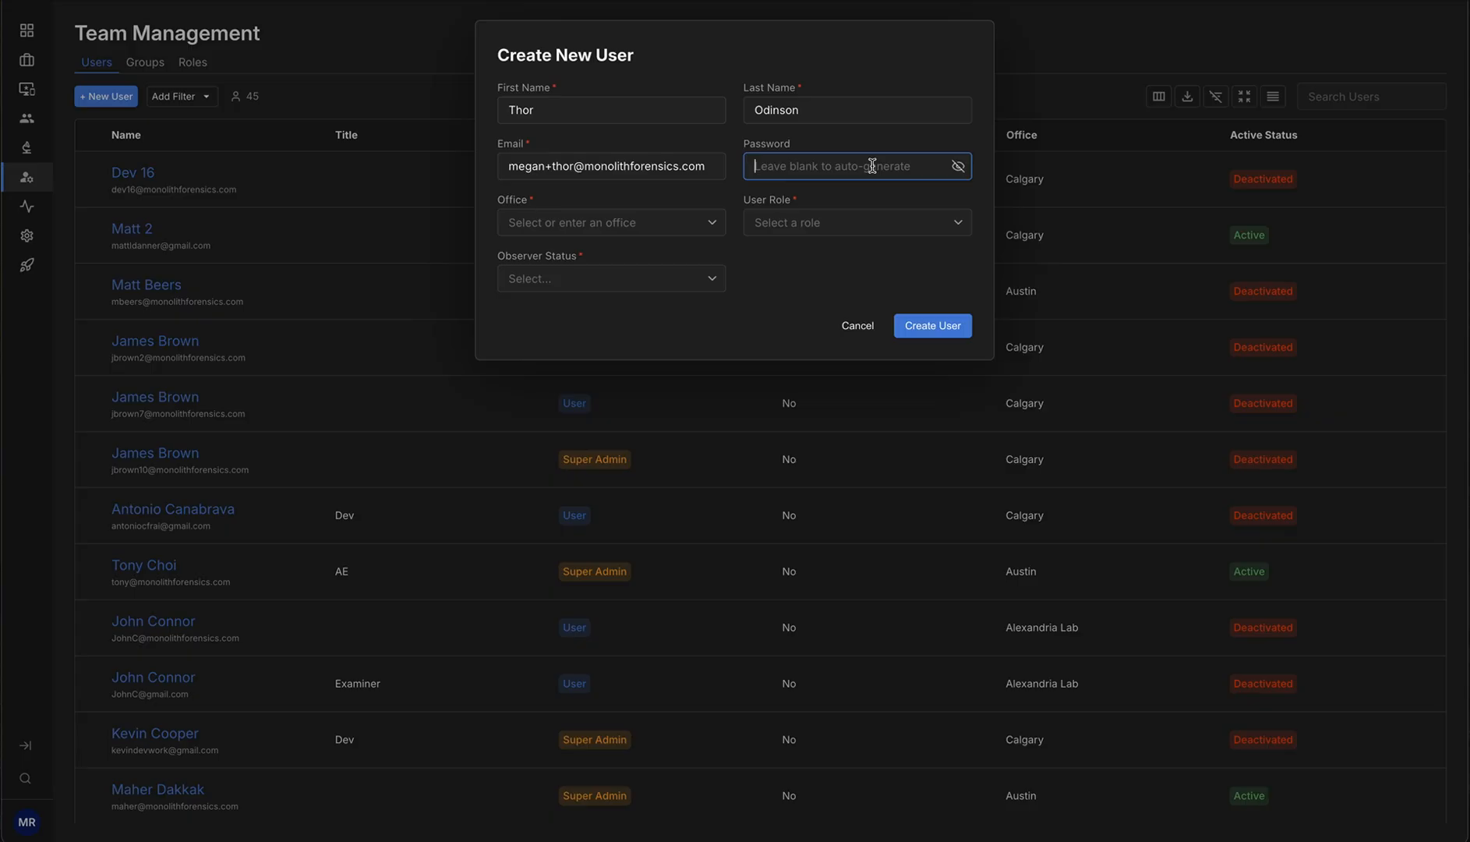
pyautogui.write('1234')
pyautogui.click(955, 171)
pyautogui.click(959, 168)
pyautogui.moveTo(793, 165); pyautogui.dragTo(747, 162)
pyautogui.press('BackSpace')
pyautogui.click(729, 147)
# Set the office to Calgary and, after reviewing the role options, set the user role to User
pyautogui.click(715, 225)
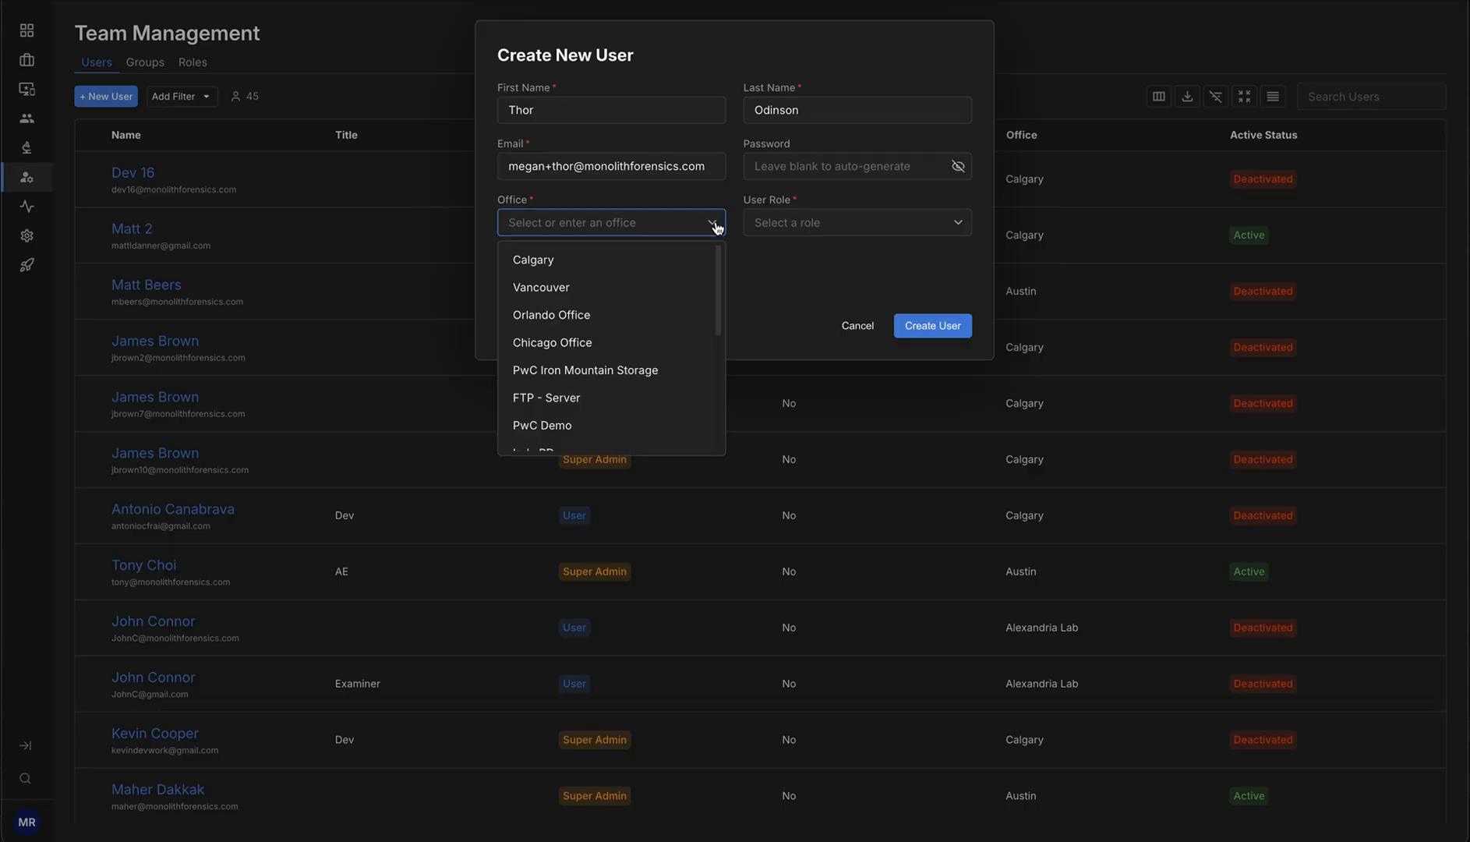
pyautogui.click(567, 266)
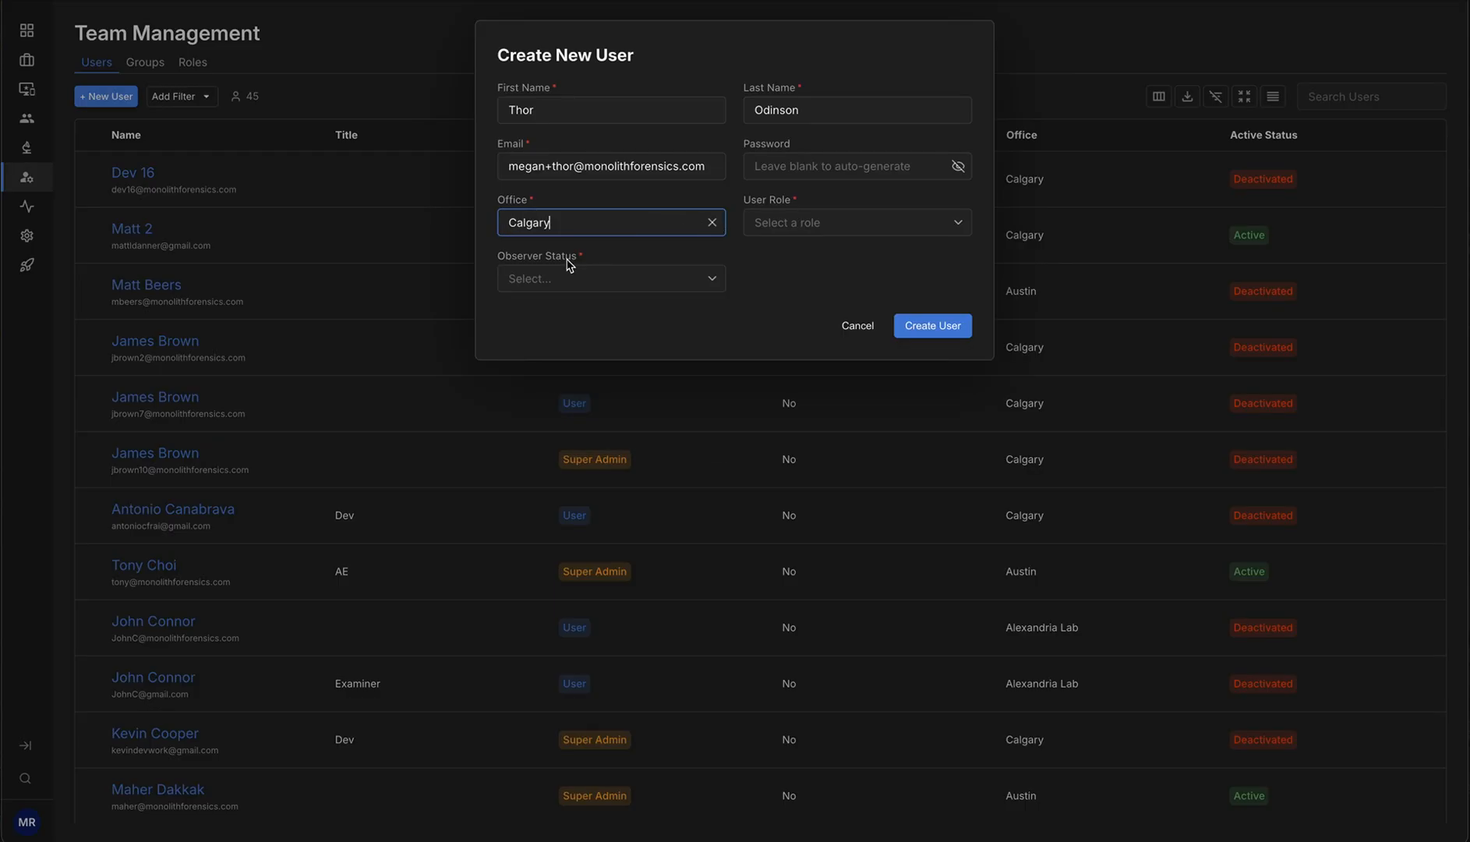
pyautogui.click(955, 228)
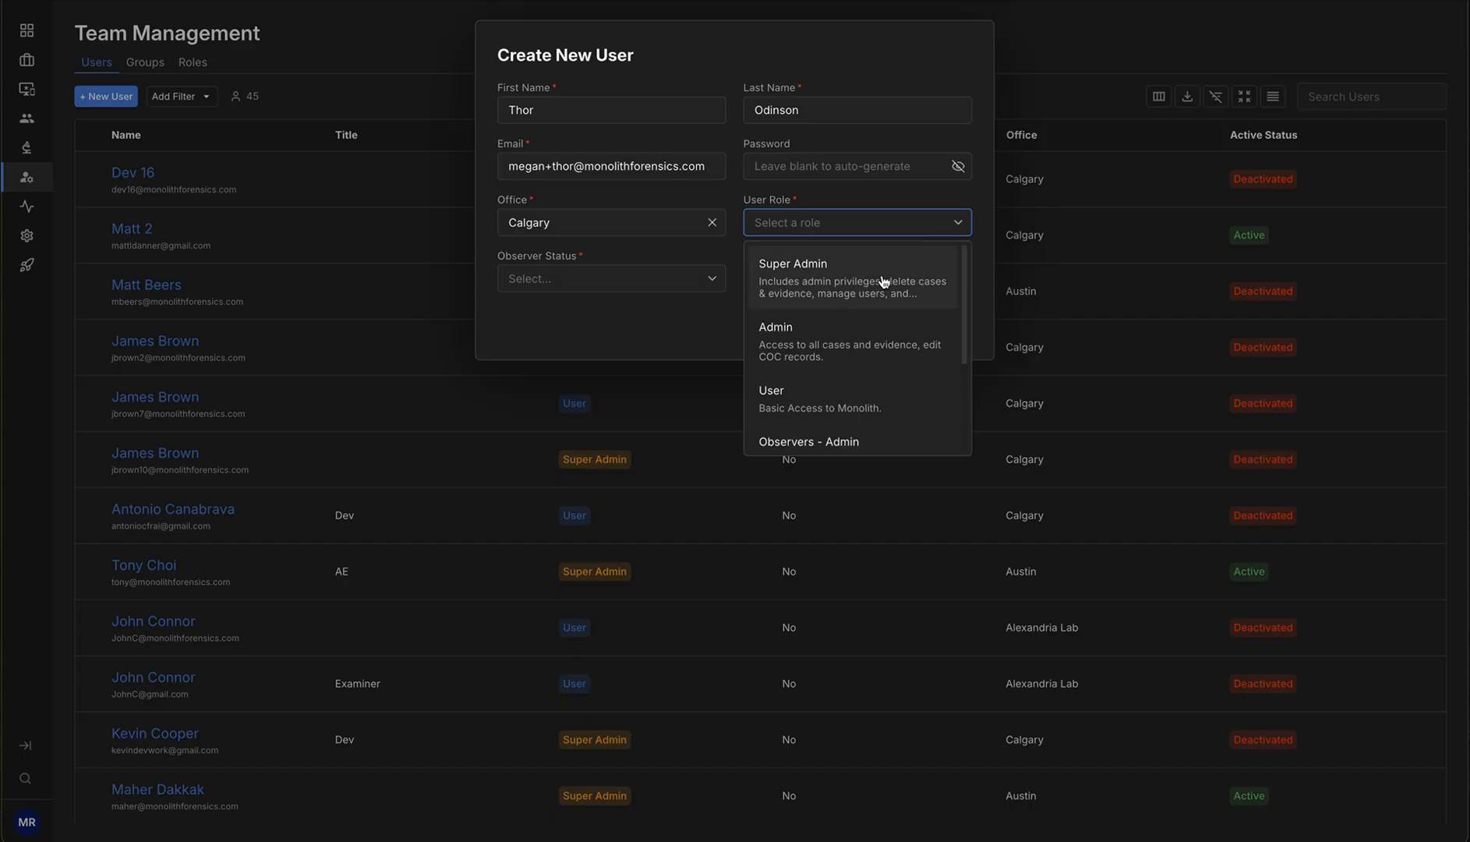
pyautogui.scroll(-2, 888, 289)
pyautogui.scroll(-1, 892, 291)
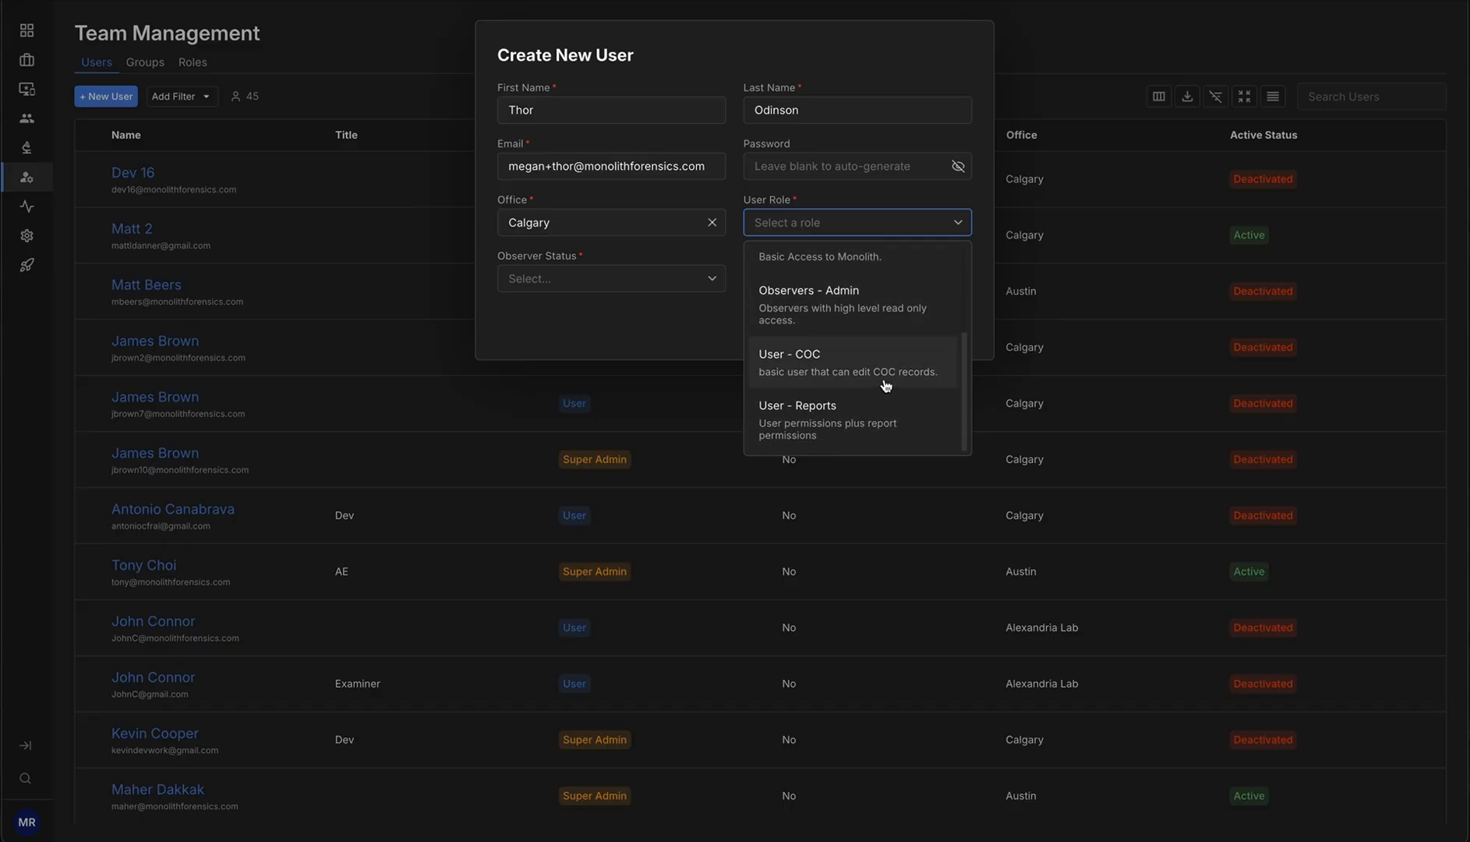
pyautogui.scroll(4, 915, 294)
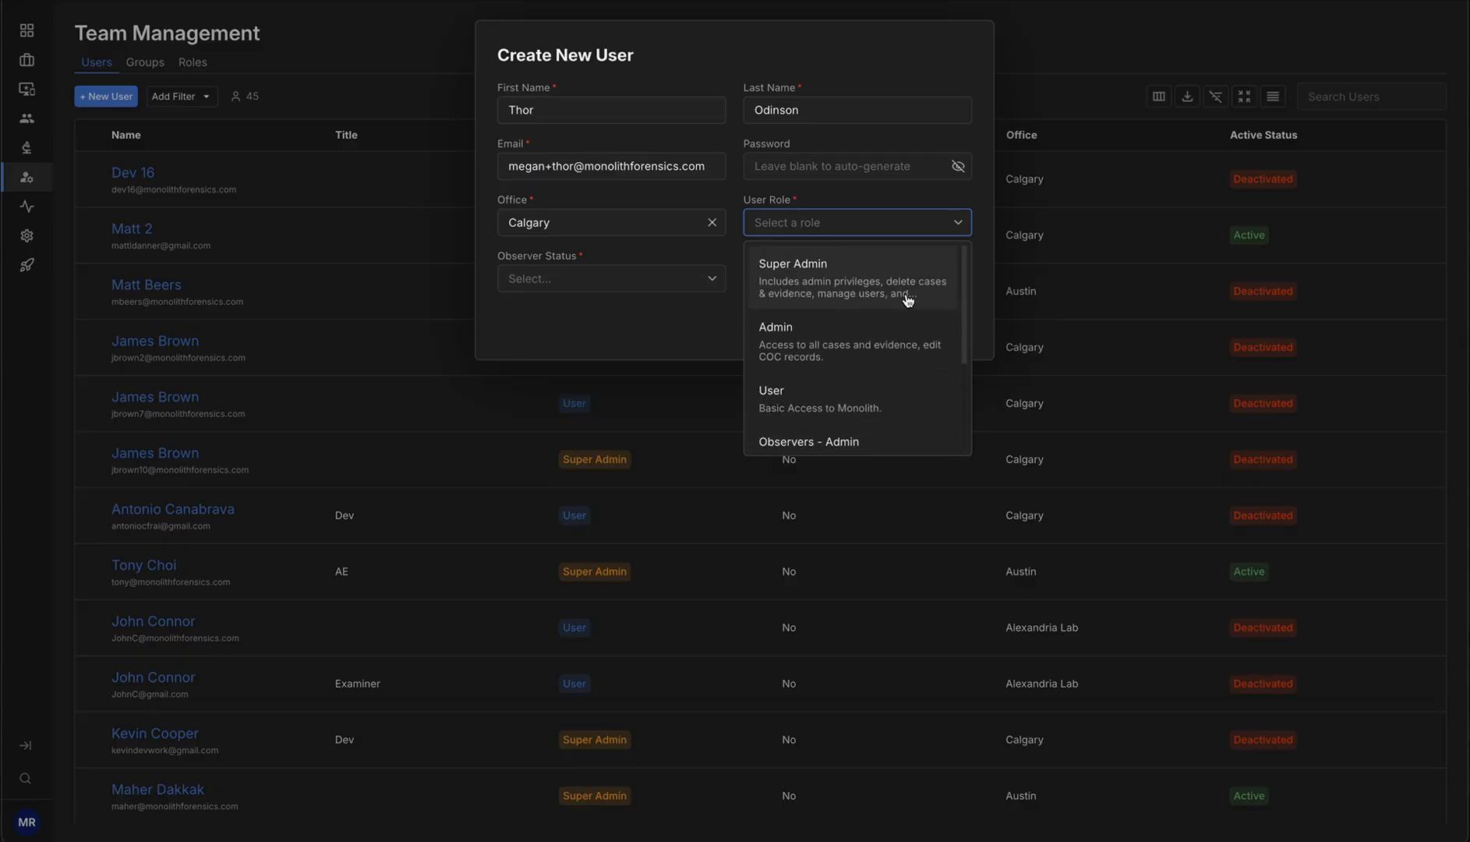
pyautogui.scroll(-1, 910, 298)
pyautogui.scroll(1, 914, 298)
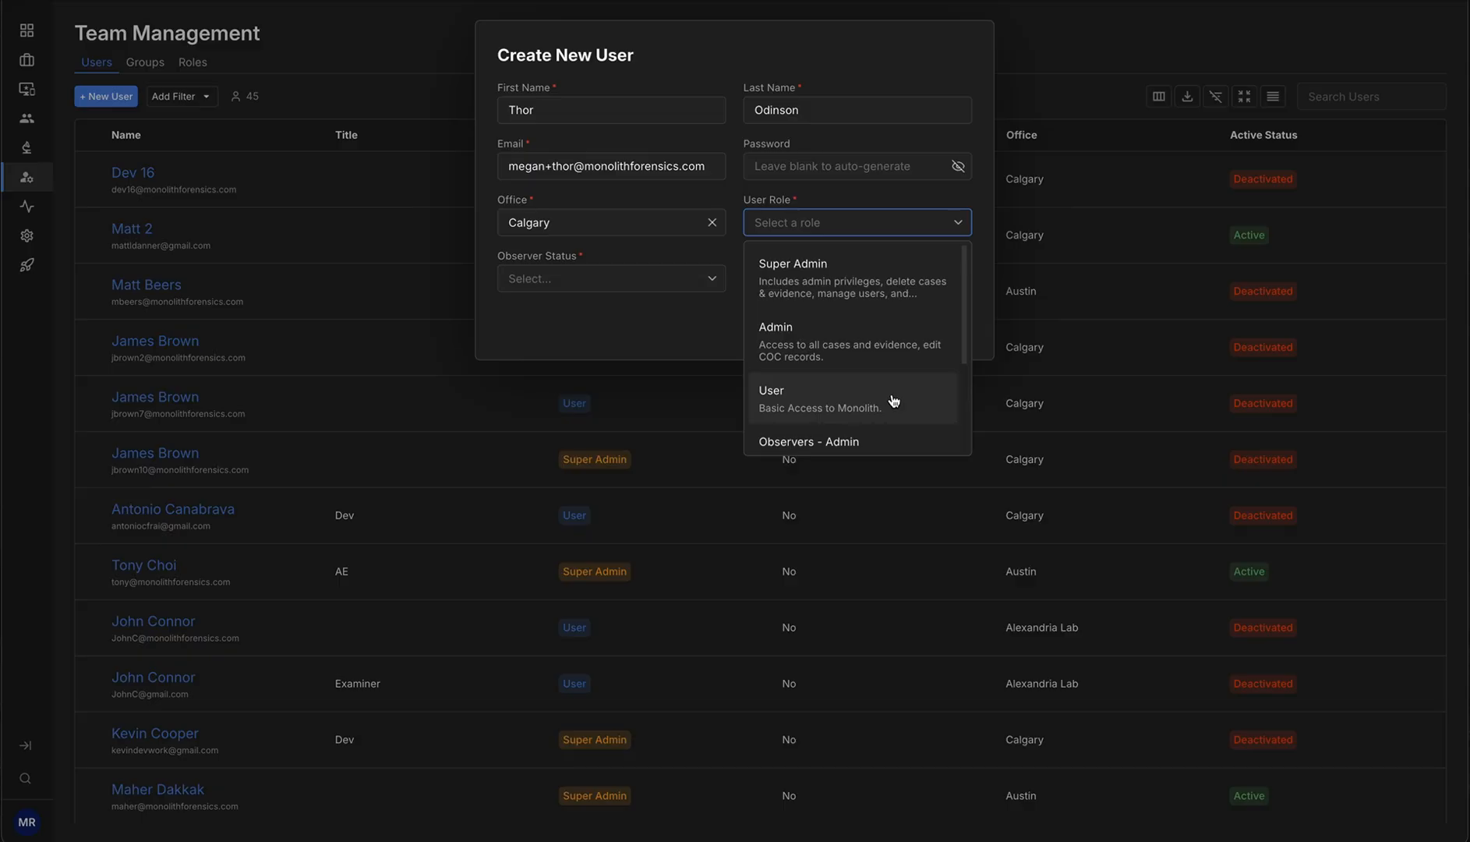
pyautogui.scroll(-3, 893, 400)
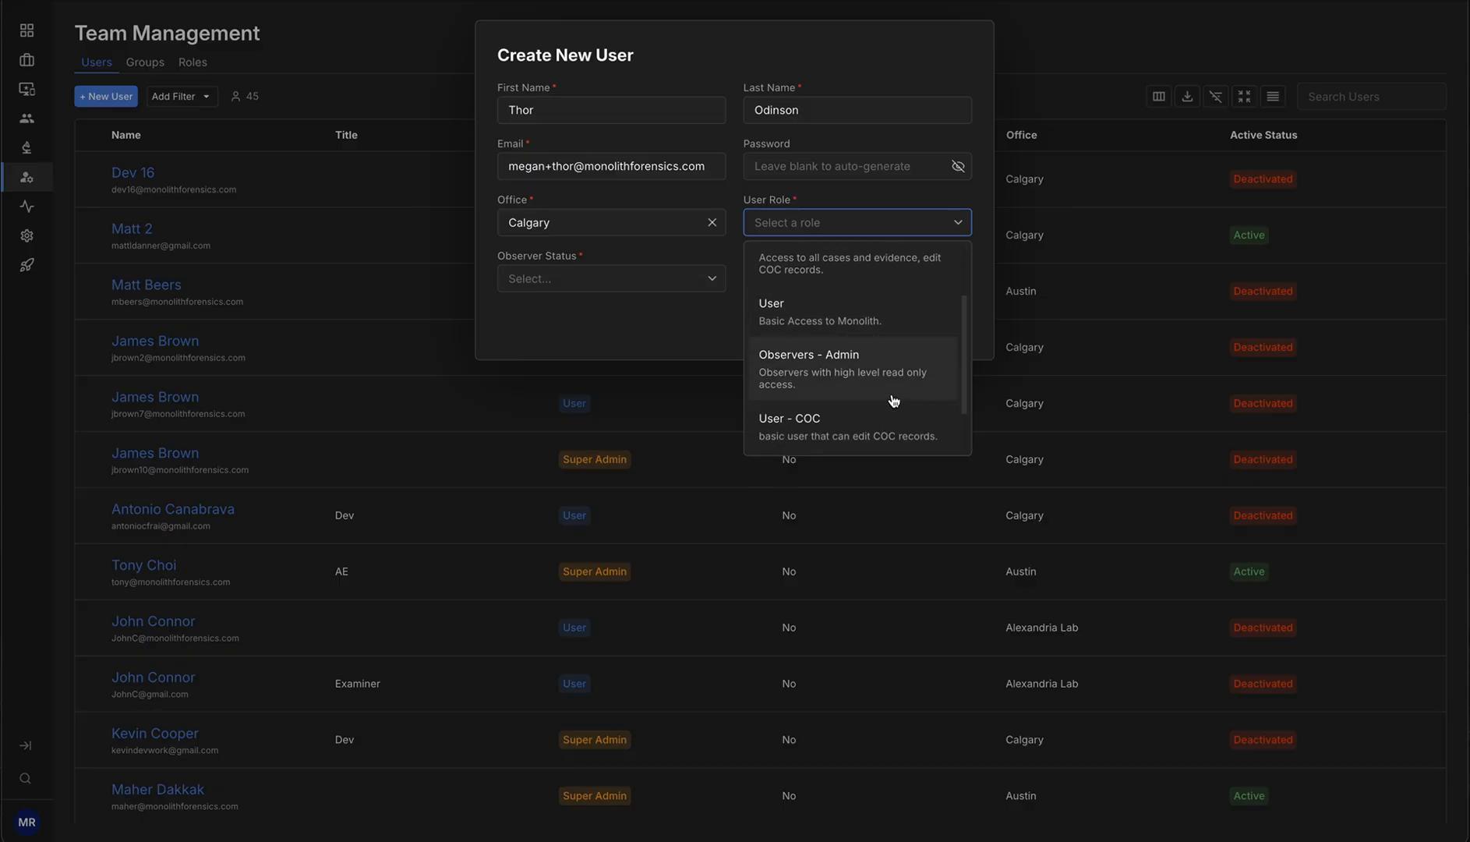
pyautogui.scroll(-2, 919, 407)
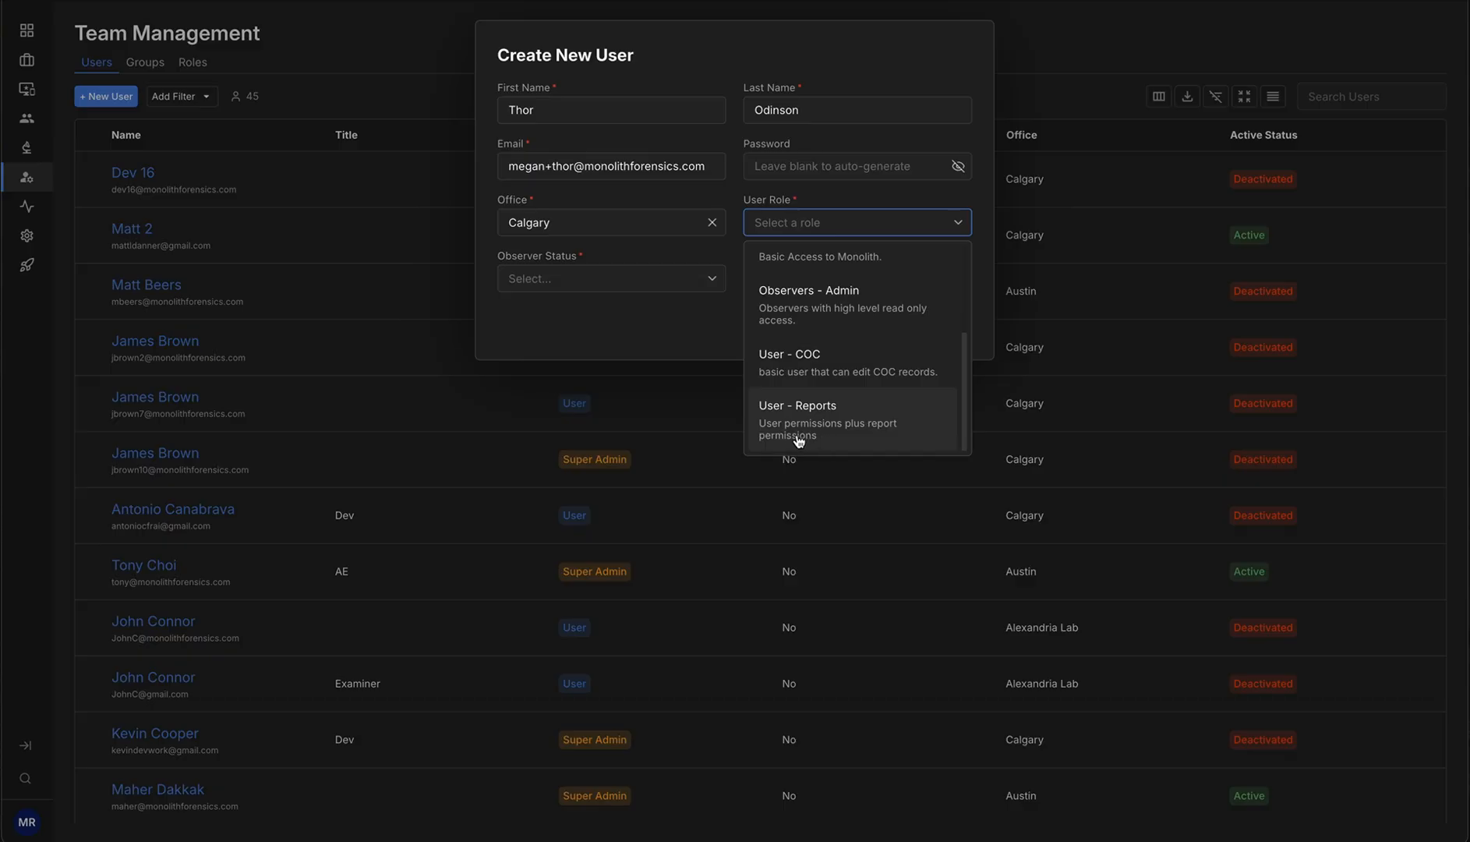
pyautogui.scroll(3, 844, 434)
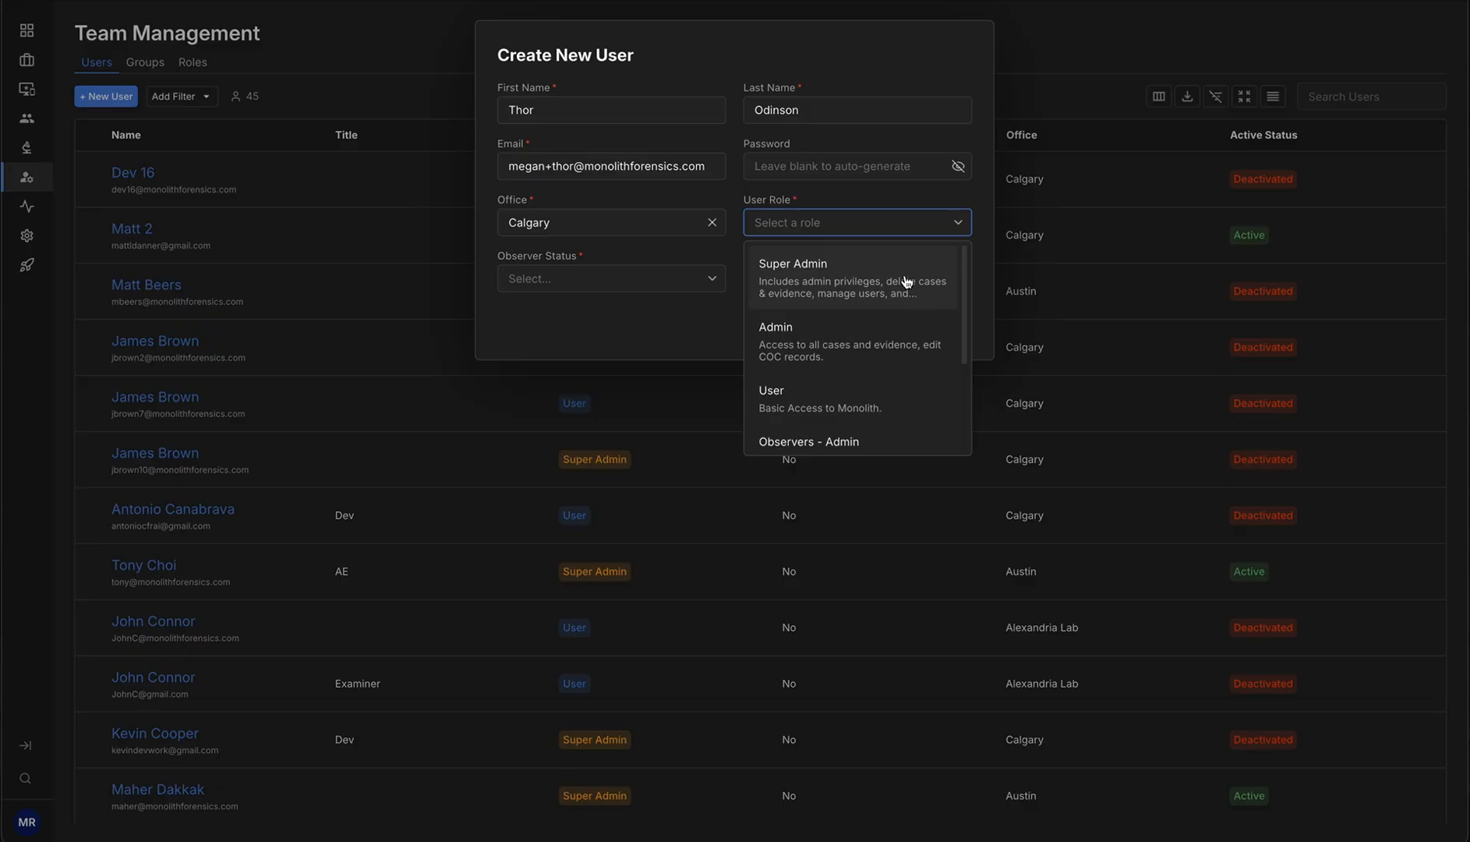
pyautogui.click(906, 403)
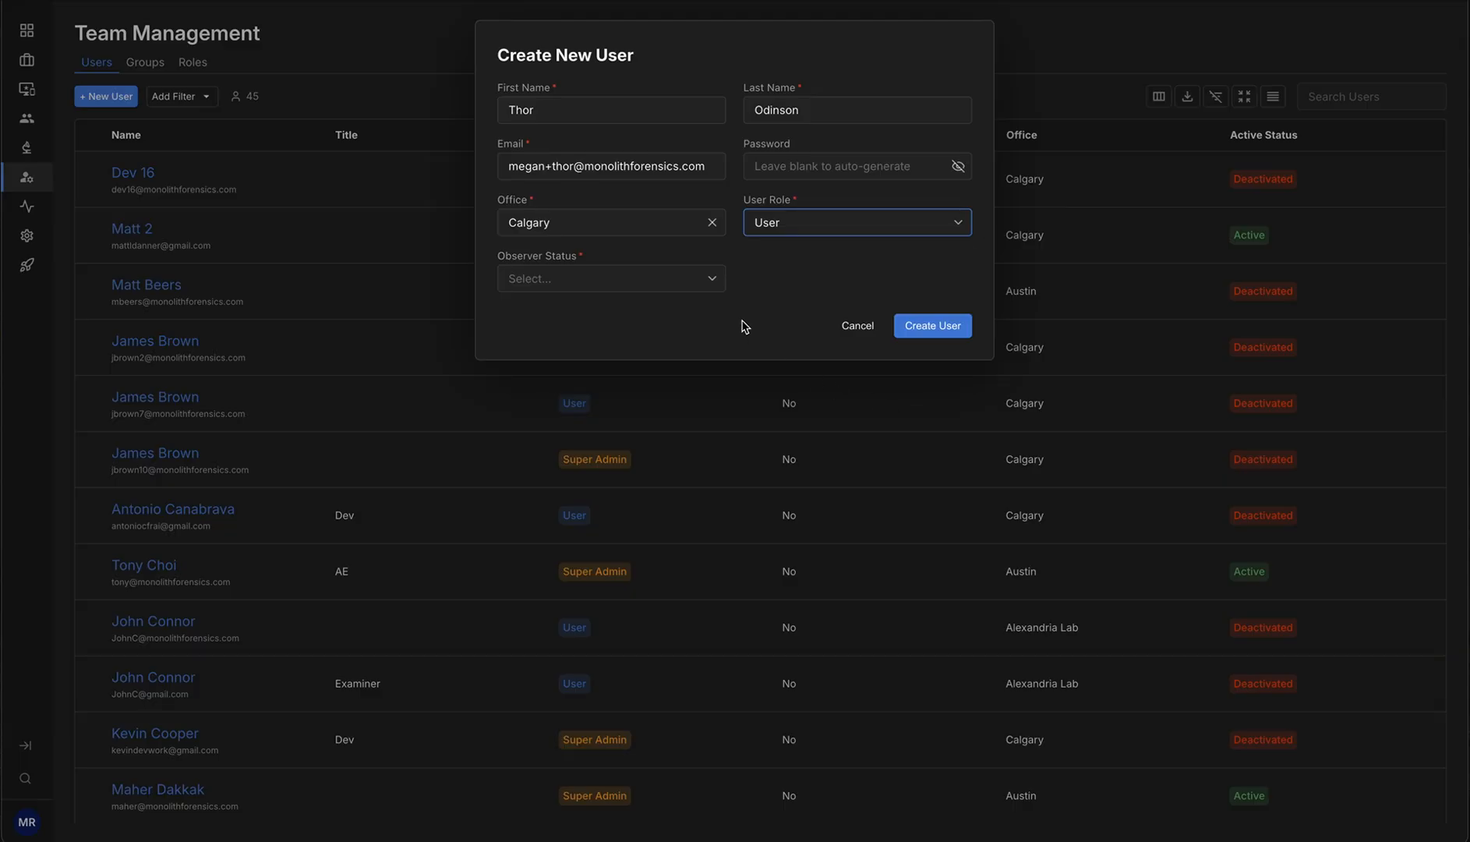
# Set the observer status to Write Access and create the user
pyautogui.click(718, 285)
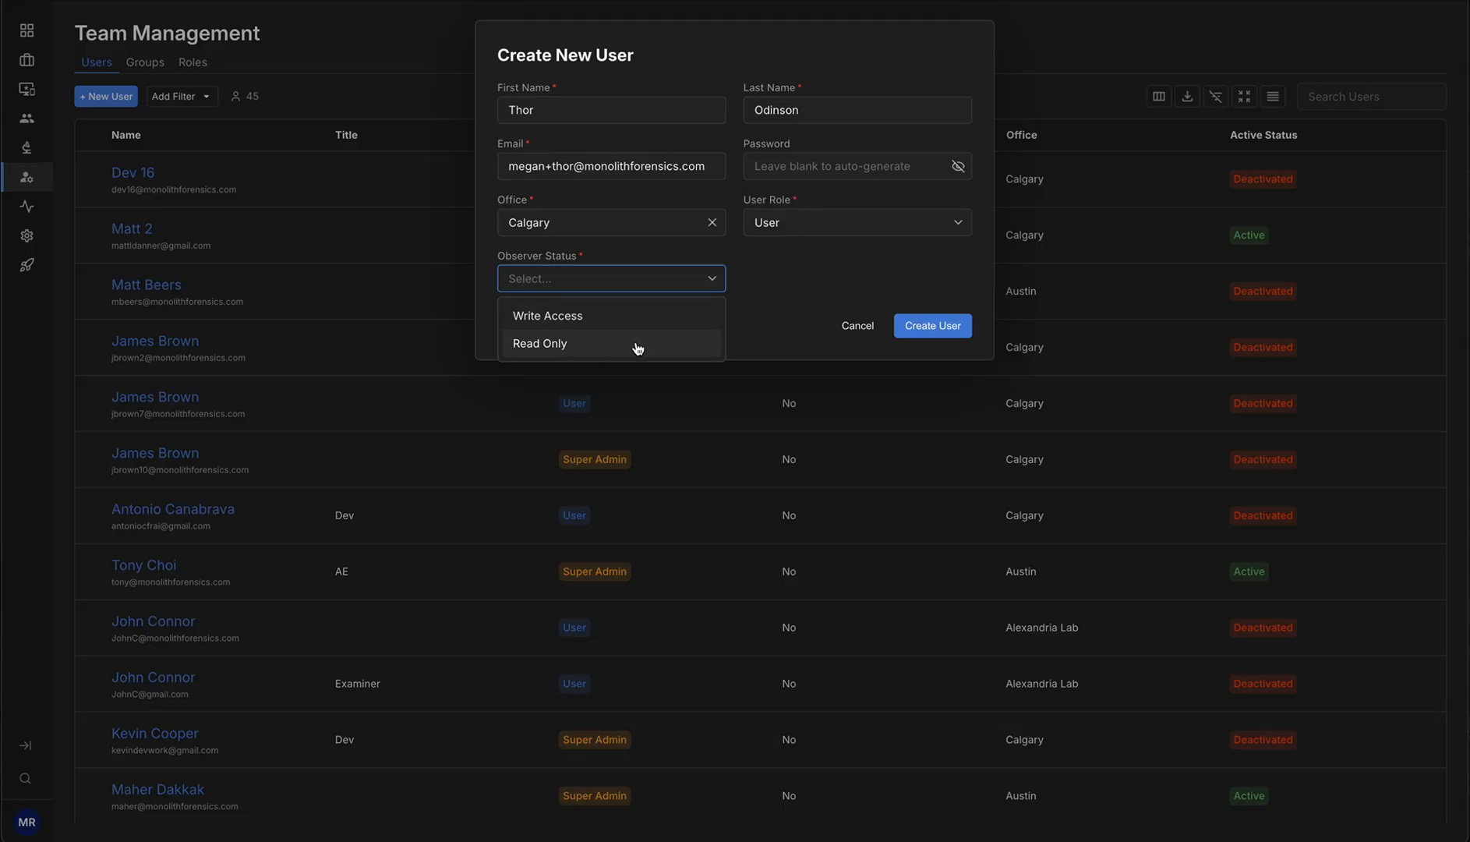
pyautogui.click(654, 319)
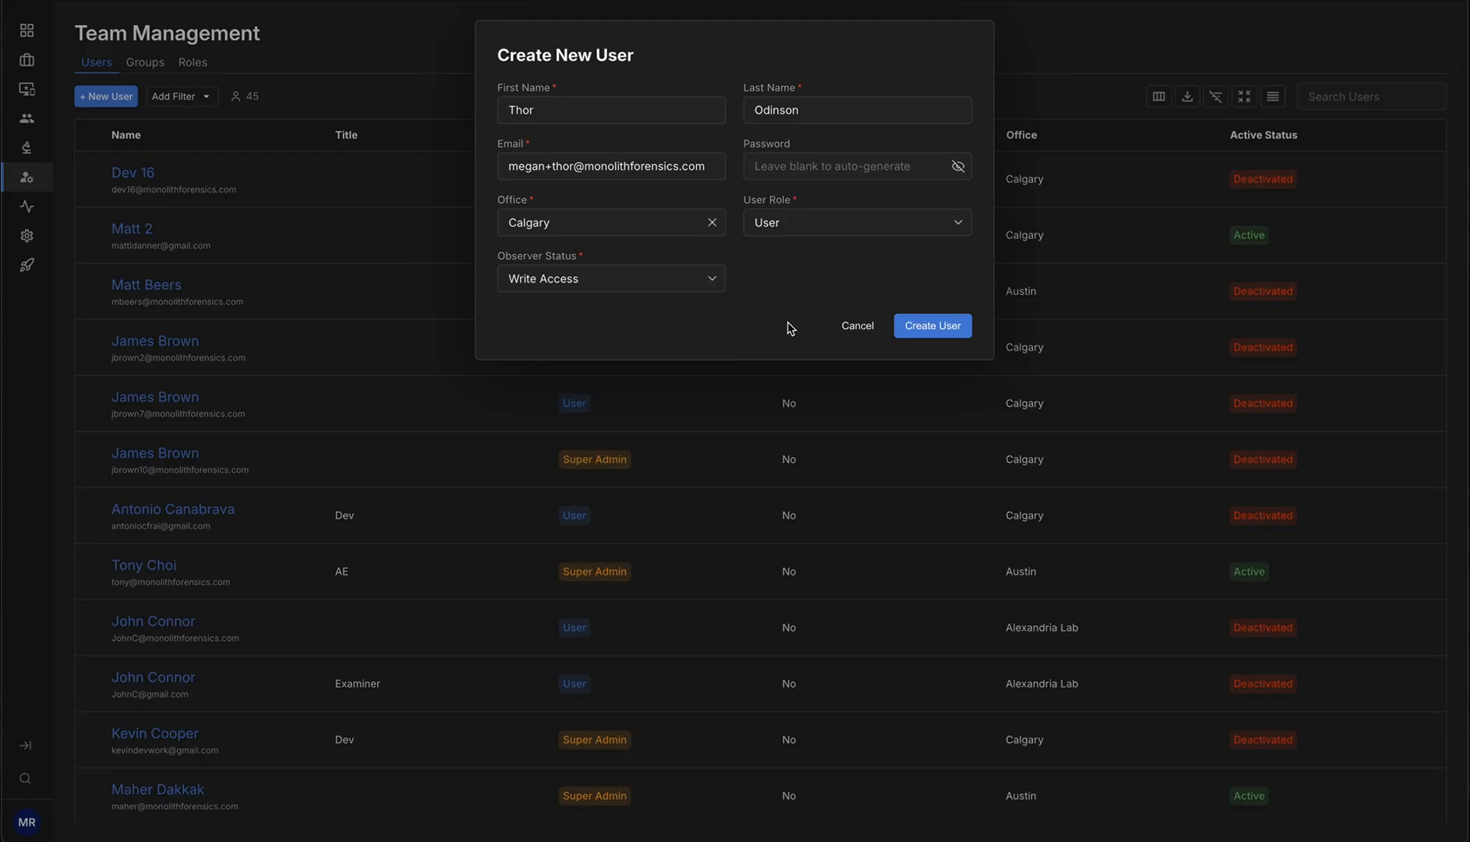
pyautogui.click(951, 333)
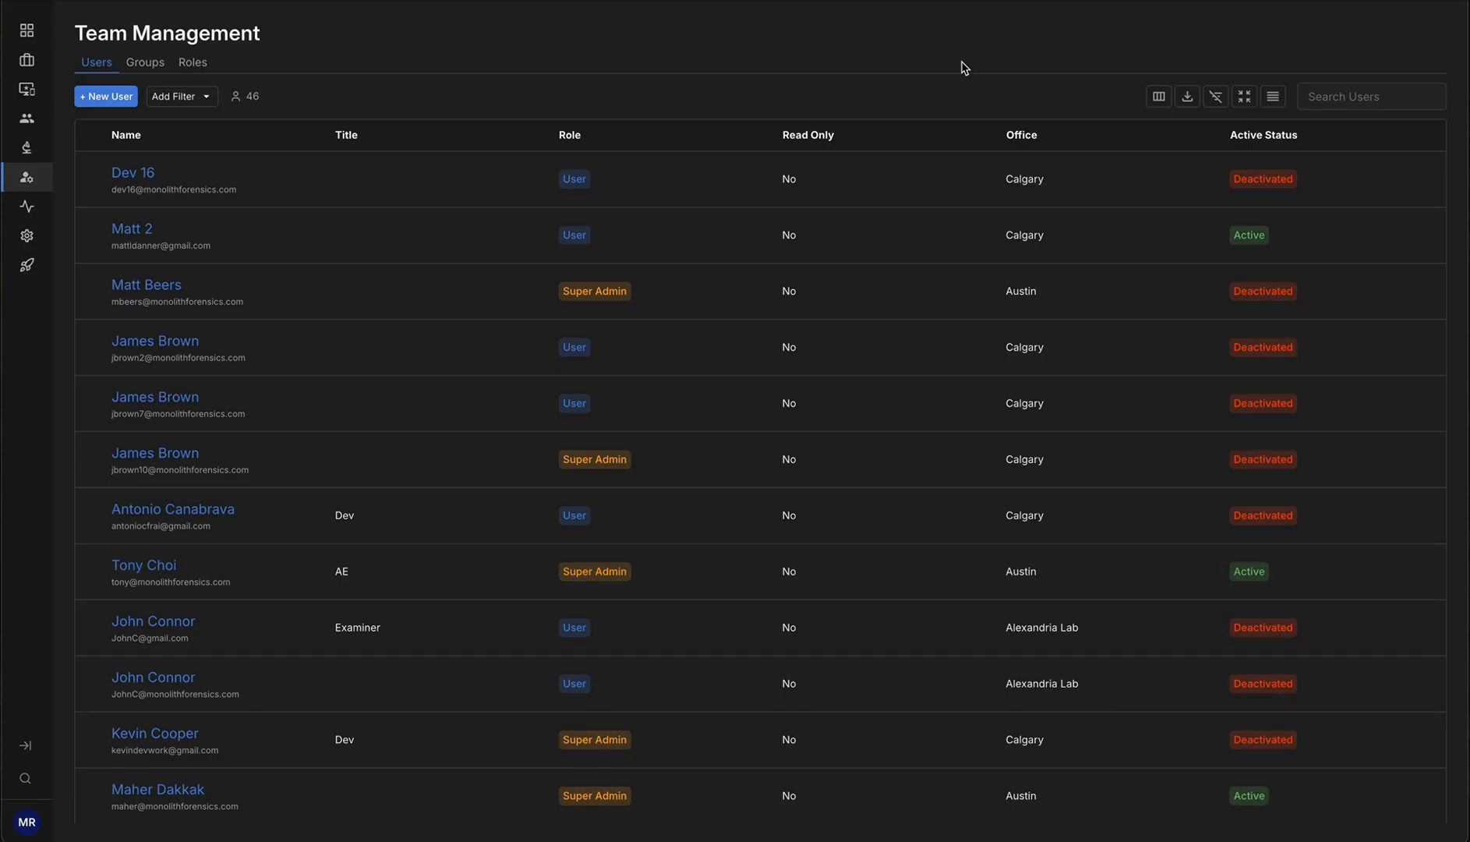
# Search the user list for thor and open the new user's details page
pyautogui.click(1358, 87)
pyautogui.write('thor')
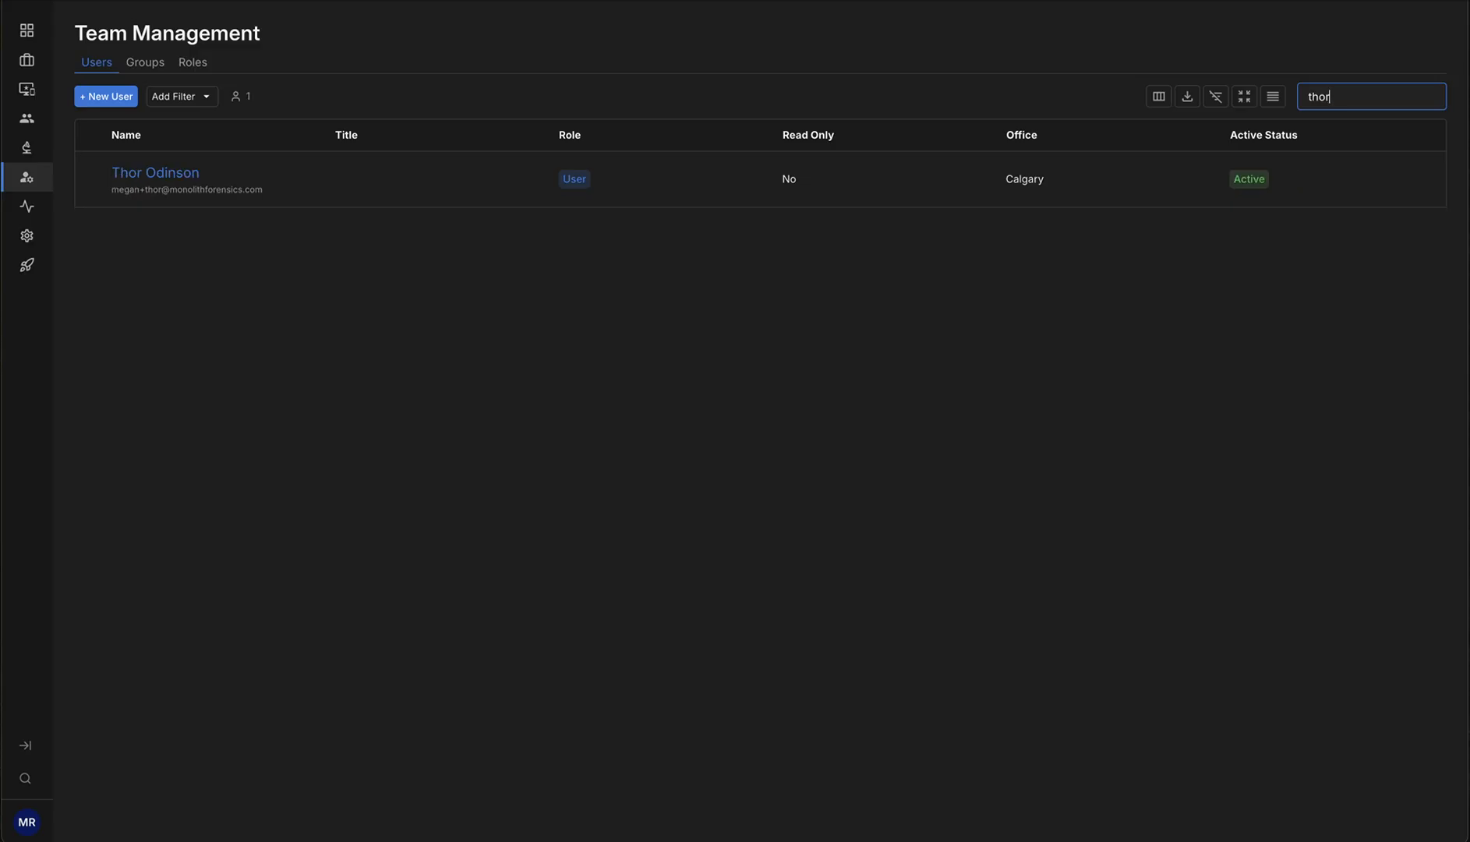
pyautogui.click(145, 174)
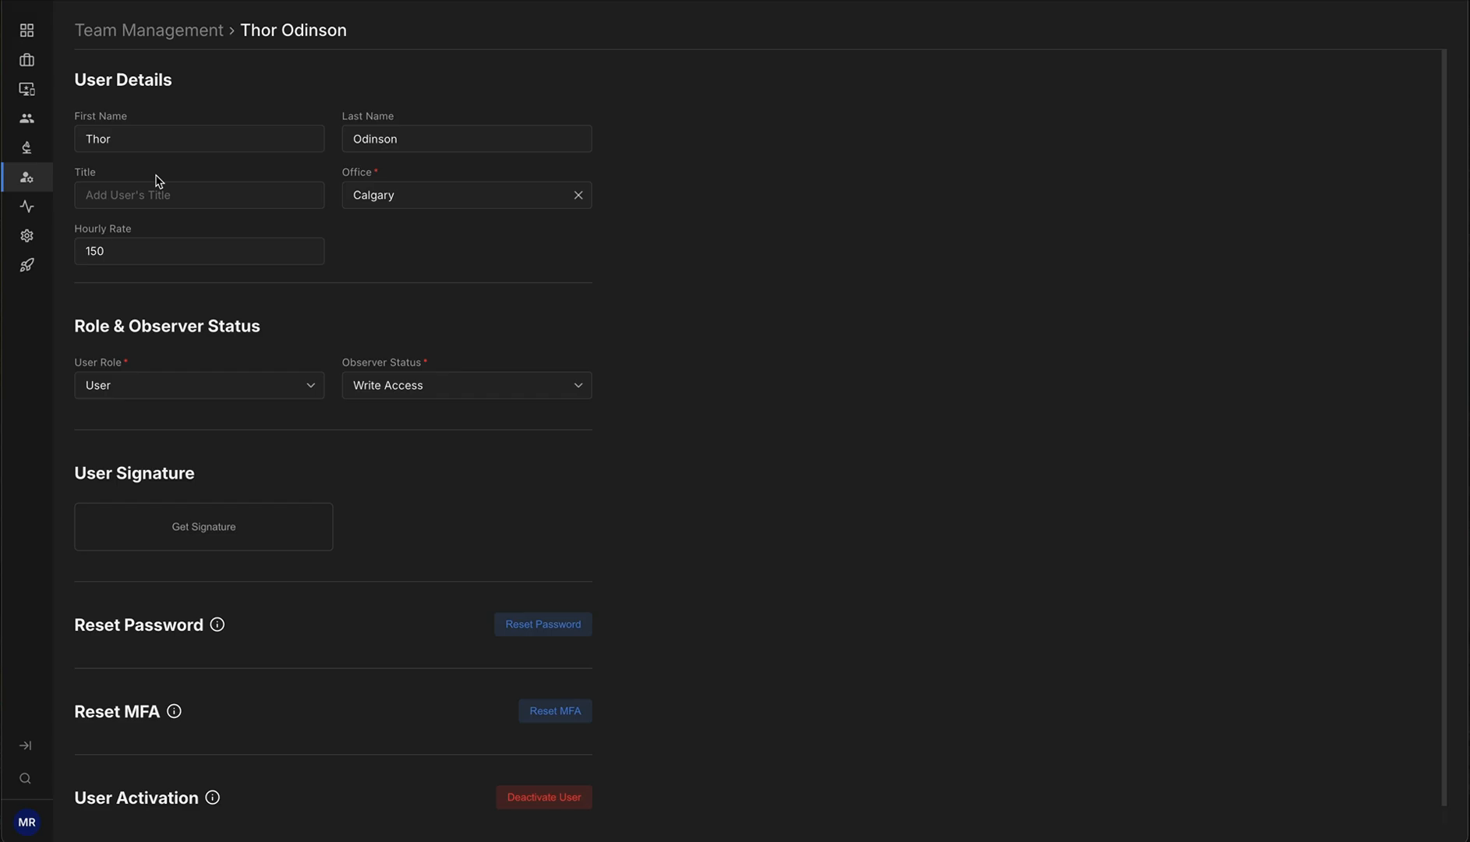
# Deactivate the user, confirm the deactivation, and return to Team Management
pyautogui.scroll(-1, 854, 315)
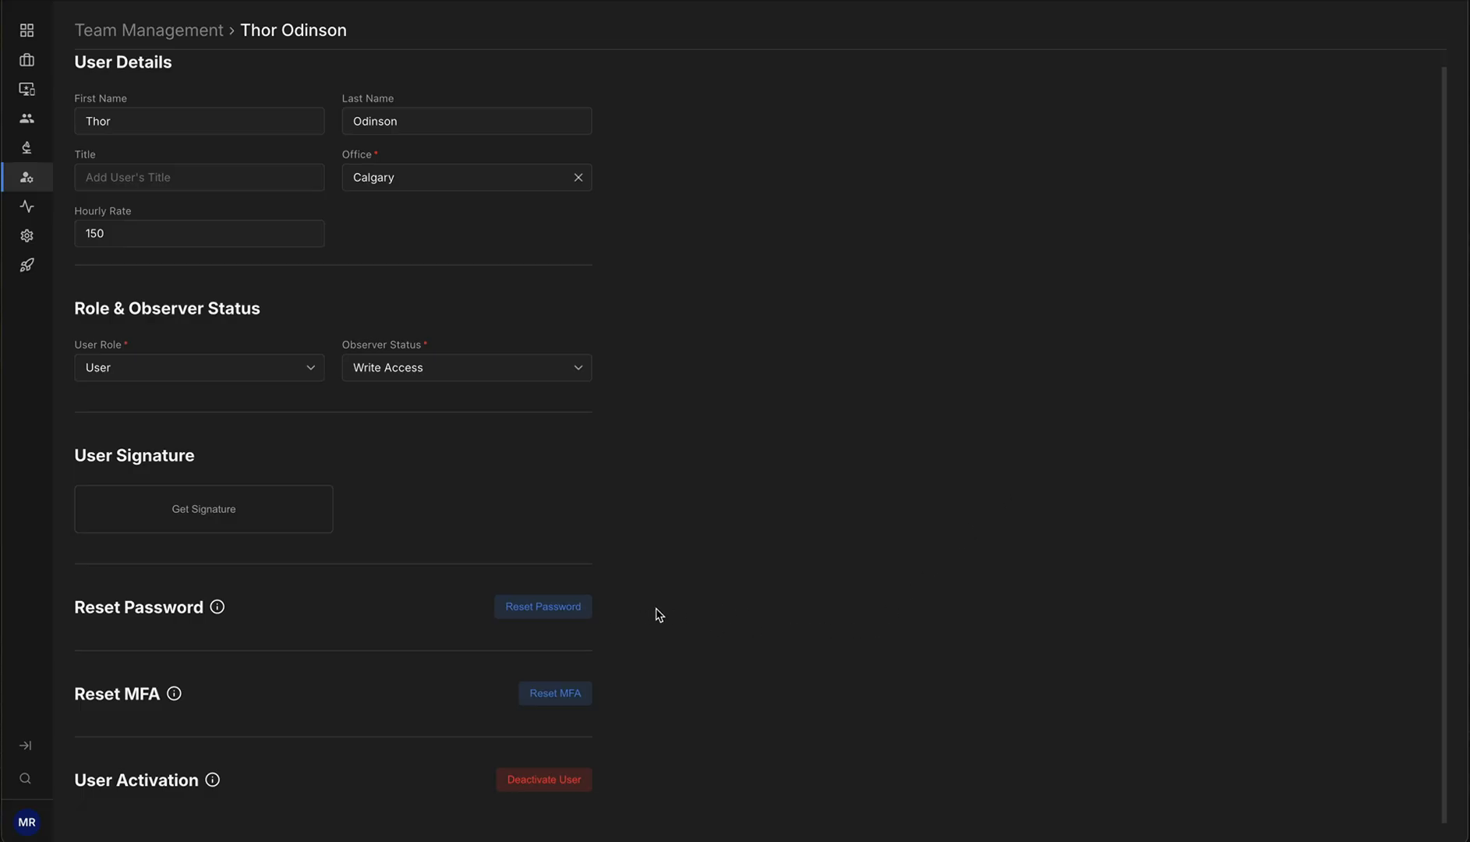
pyautogui.moveTo(218, 615)
pyautogui.moveTo(175, 700)
pyautogui.click(548, 789)
pyautogui.click(807, 149)
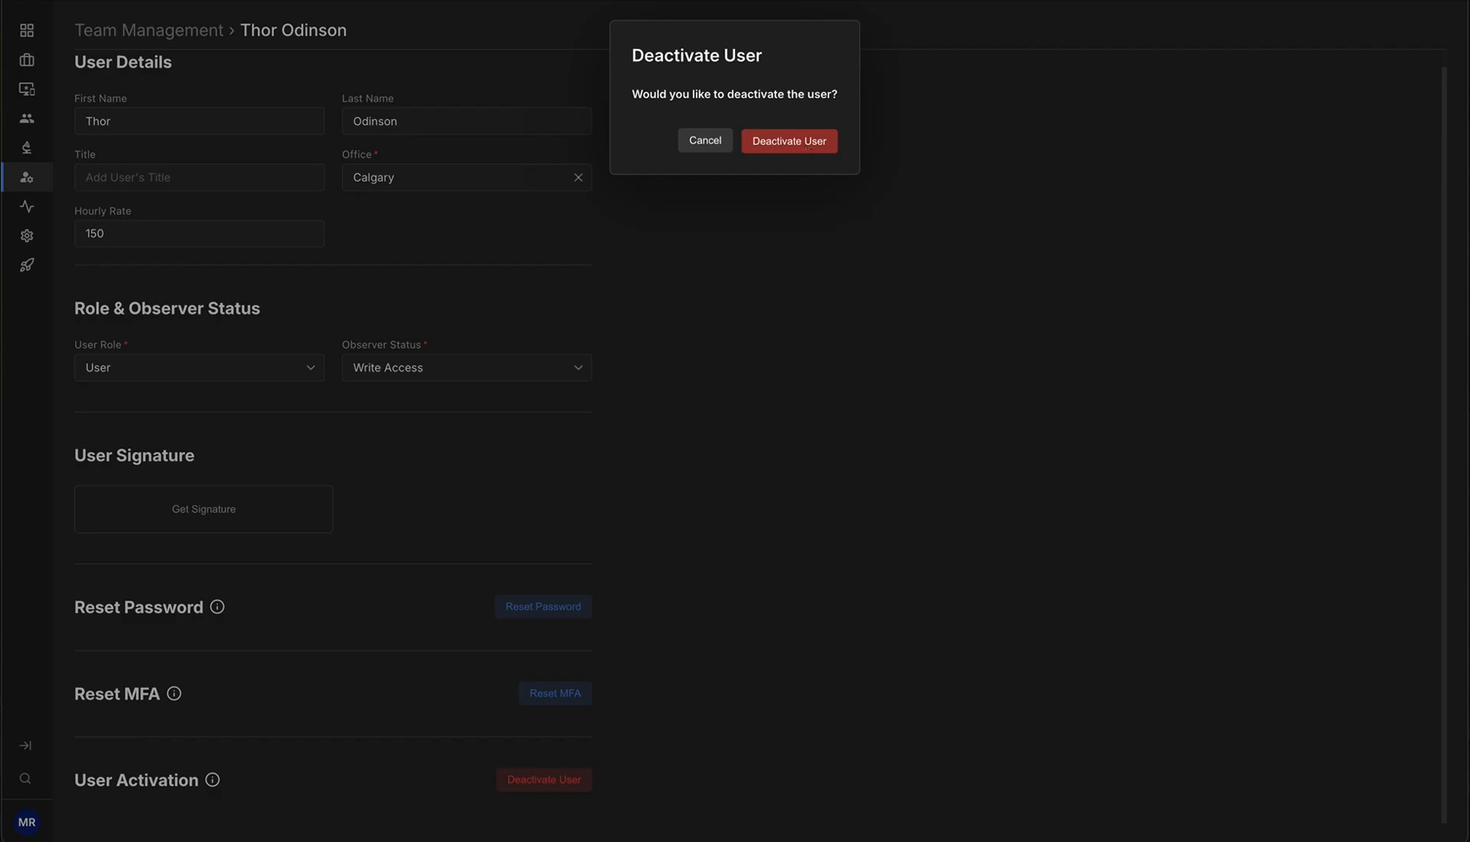
pyautogui.scroll(1, 880, 358)
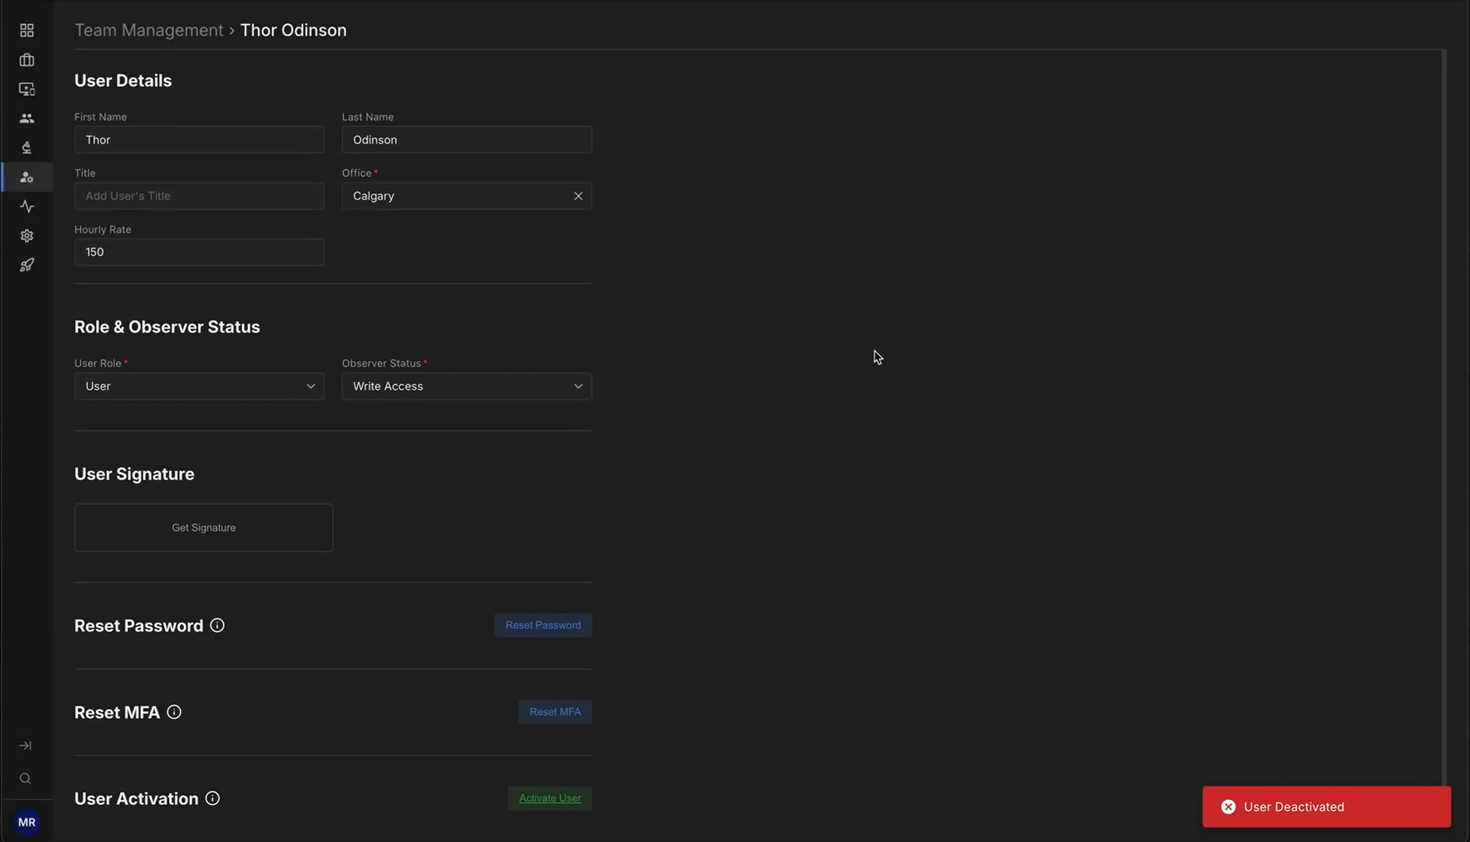
pyautogui.click(180, 35)
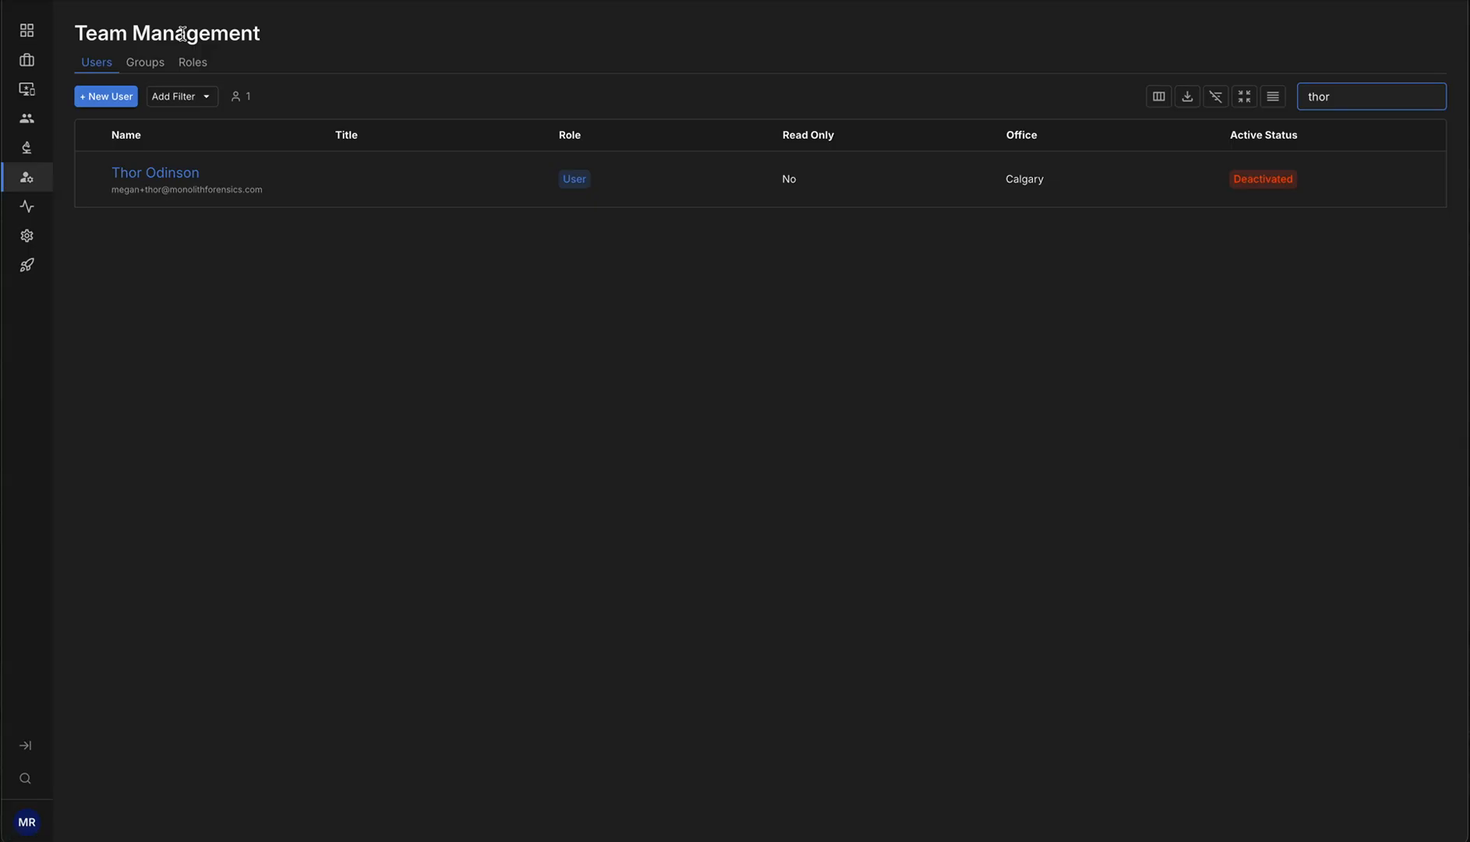